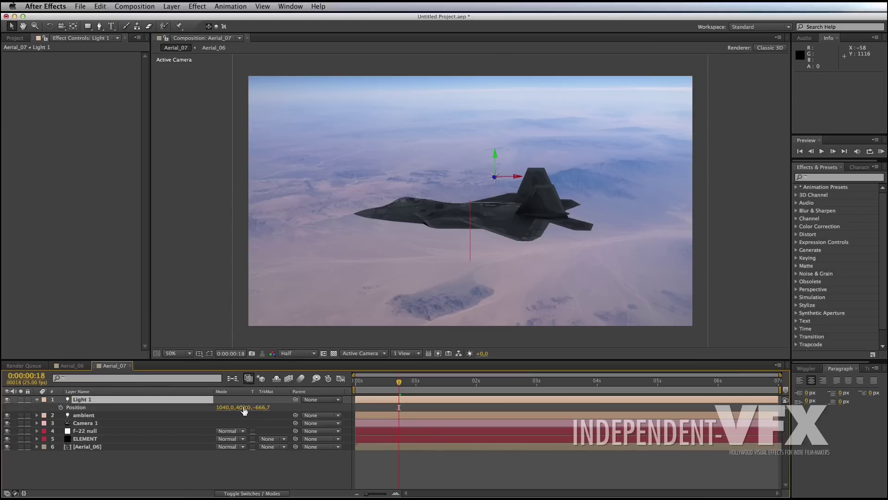
Move Light 1 to about 1040, 117, -1229.7 to light the jet
{"action": "left_click_drag", "start_coordinate": [240, 407], "coordinate": [215, 412]}
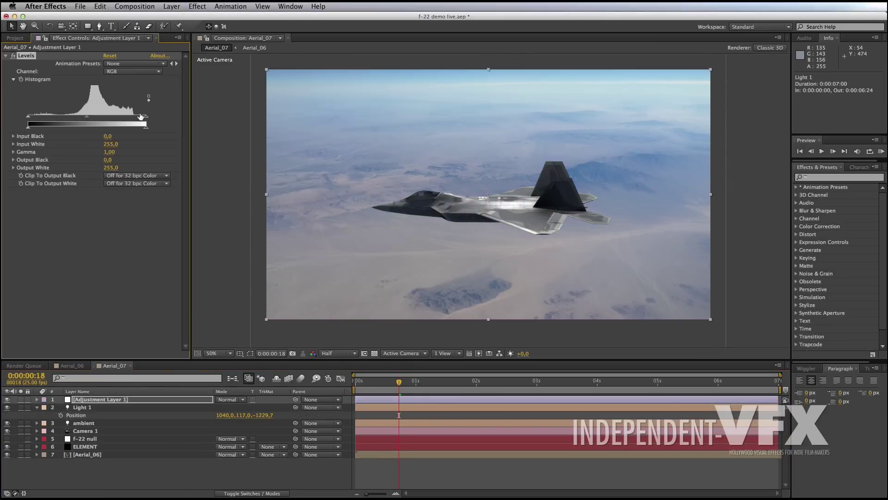
Add further effects to the adjustment layer above the jet shot and adjust their settings
{"action": "left_click", "coordinate": [197, 6]}
{"action": "left_click", "coordinate": [324, 307]}
{"action": "left_click_drag", "start_coordinate": [103, 271], "coordinate": [106, 275]}
{"action": "left_click", "coordinate": [197, 6]}
{"action": "left_click", "coordinate": [319, 218]}
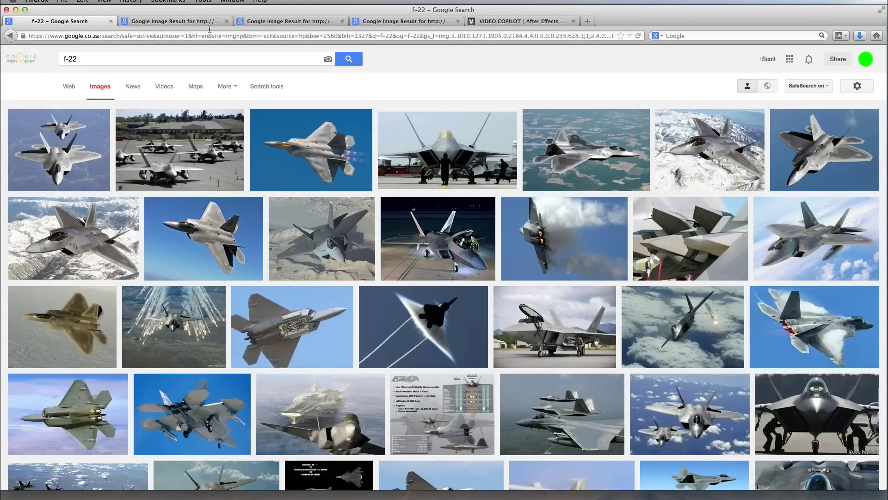
Switch to the web browser and examine the F-22 reference photos for the jet's lighting and look
{"action": "left_click", "coordinate": [289, 21]}
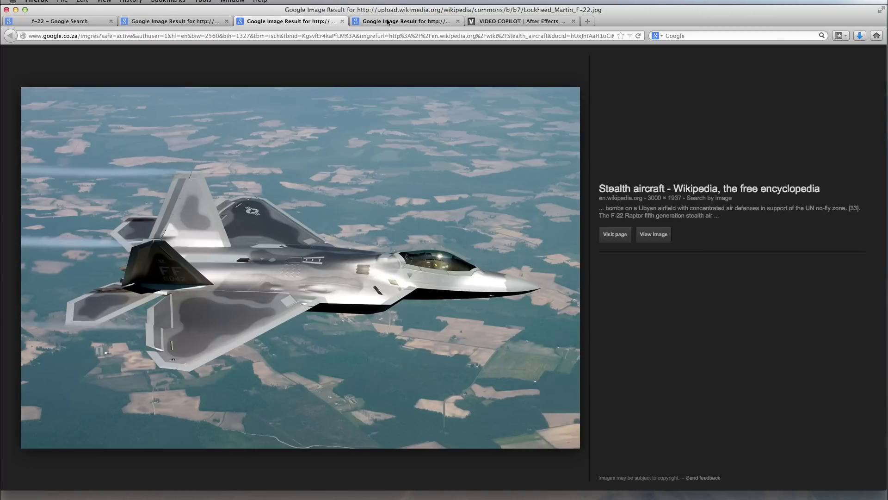
{"action": "left_click", "coordinate": [388, 21]}
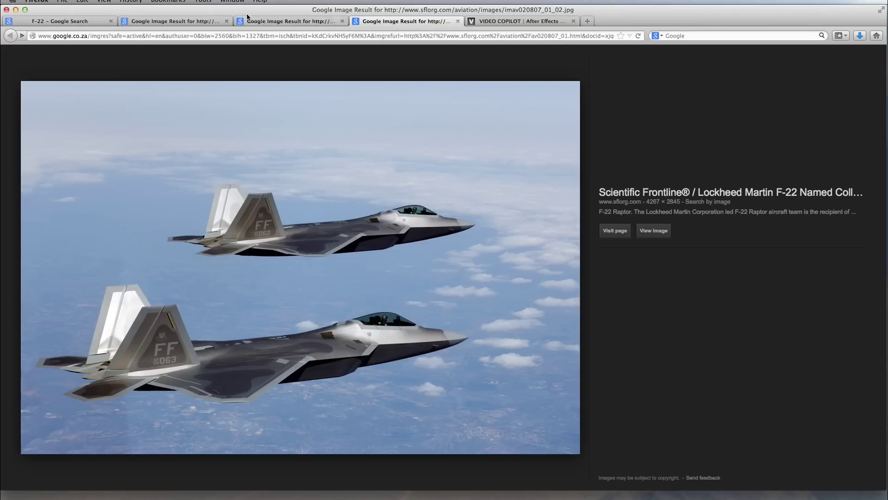
{"action": "left_click", "coordinate": [198, 21]}
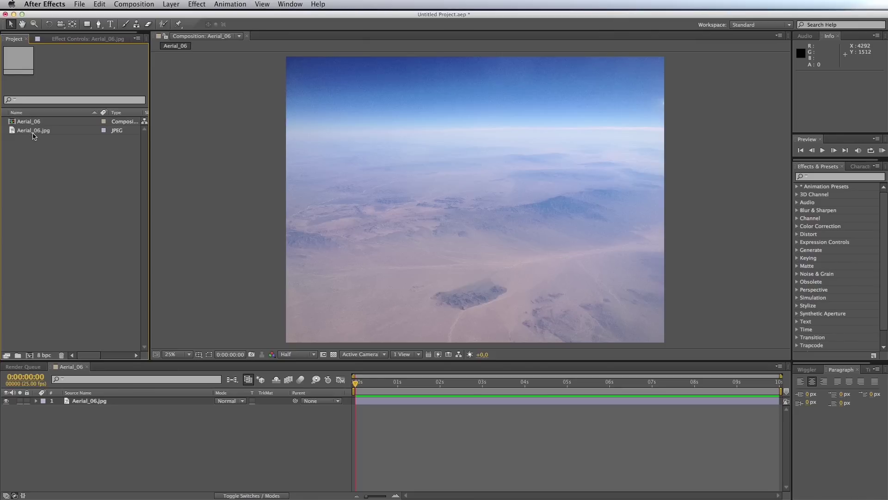
Create a new composition from the existing Aerial_06 composition, nesting it as a layer
{"action": "left_click", "coordinate": [90, 400]}
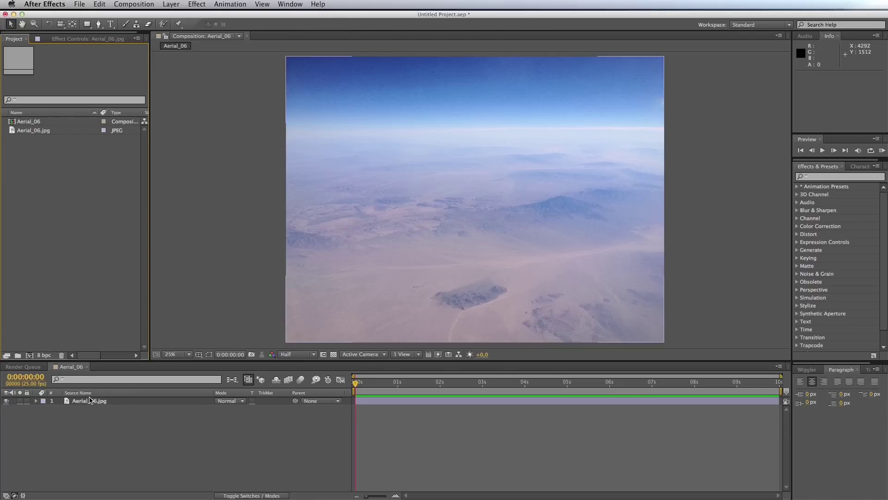
{"action": "left_click", "coordinate": [122, 251]}
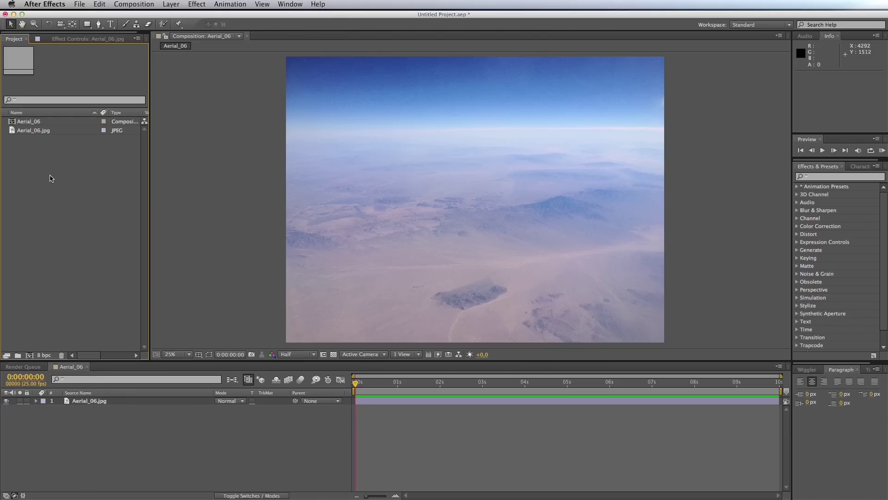
{"action": "left_click", "coordinate": [28, 122]}
{"action": "left_click_drag", "start_coordinate": [12, 124], "coordinate": [30, 355]}
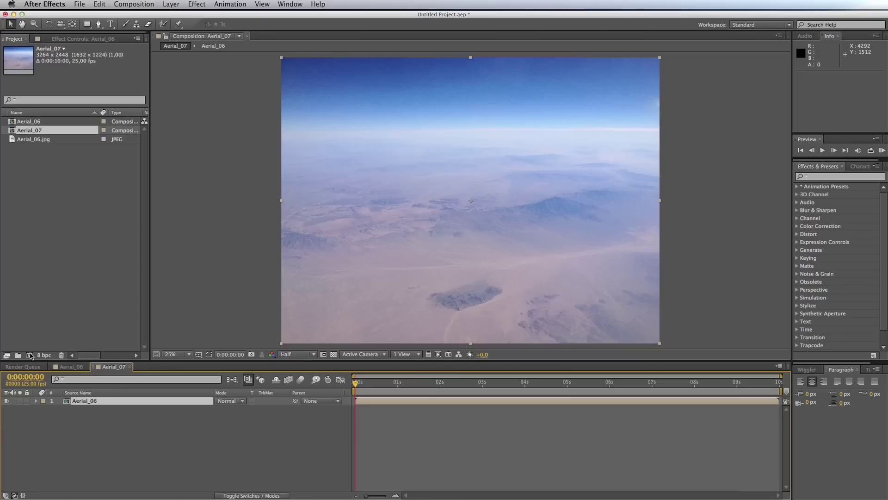
Configure the Aerial_07 composition with the HDTV 1080 25 preset and a duration of 7 seconds
{"action": "left_click", "coordinate": [779, 369]}
{"action": "left_click", "coordinate": [816, 423]}
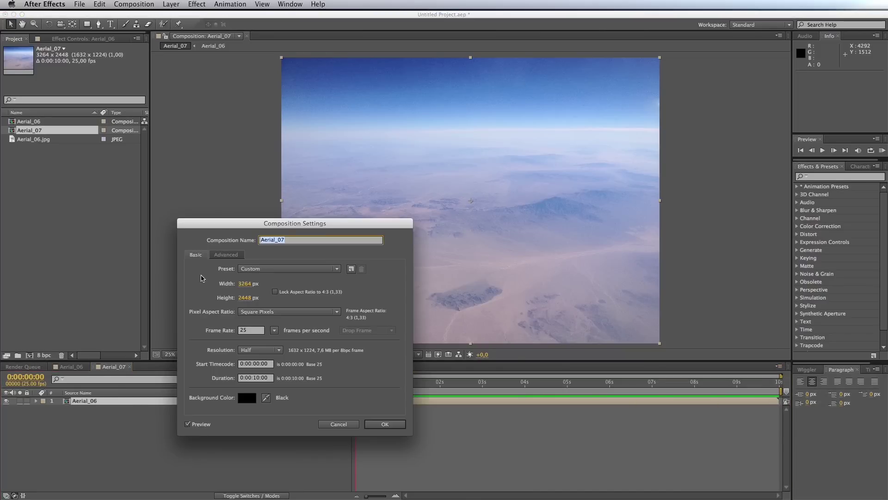
{"action": "left_click", "coordinate": [263, 270]}
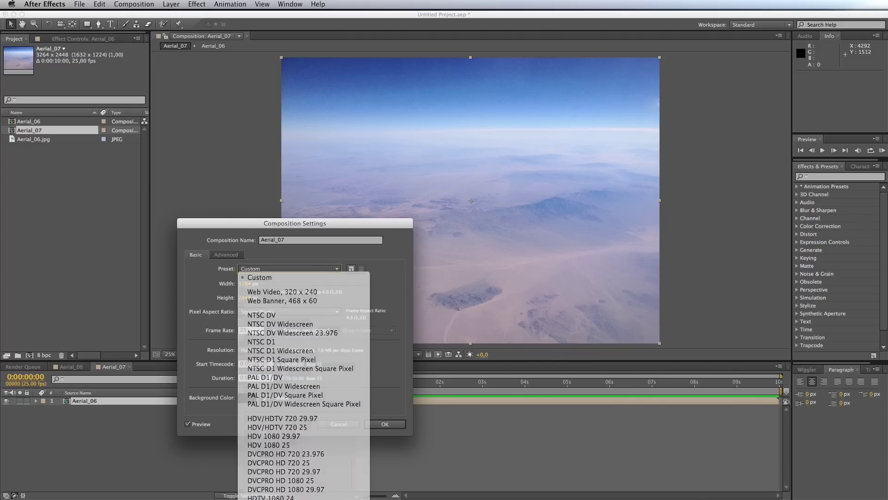
{"action": "left_click", "coordinate": [277, 495]}
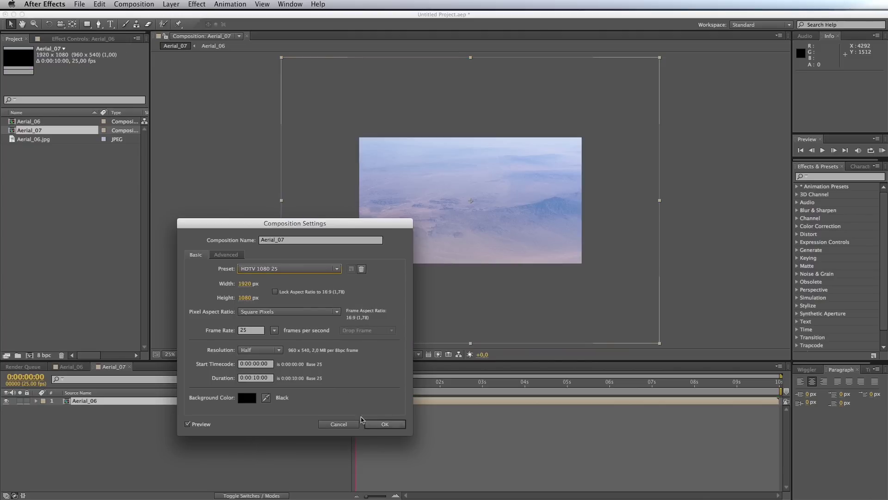
{"action": "left_click", "coordinate": [258, 377]}
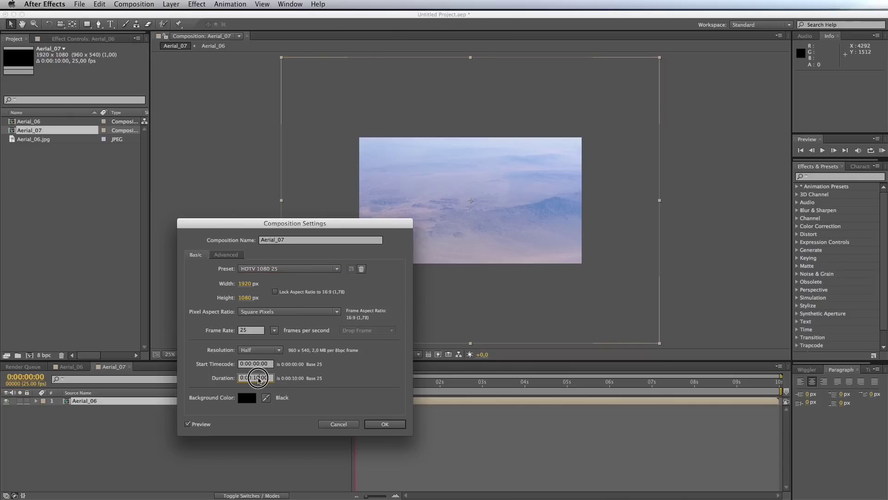
{"action": "double_click", "coordinate": [259, 377]}
{"action": "key", "text": "BackSpace"}
{"action": "left_click", "coordinate": [379, 425]}
Scale the Aerial_06 layer to 63% and move it up to about 960, 496
{"action": "key", "text": "s"}
{"action": "left_click_drag", "start_coordinate": [229, 409], "coordinate": [216, 410]}
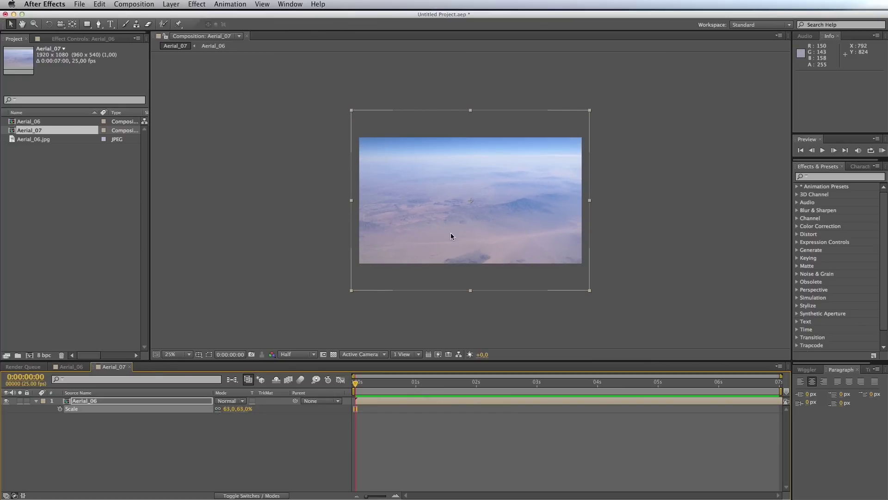
{"action": "mouse_move", "coordinate": [451, 234]}
{"action": "left_mouse_down"}
{"action": "mouse_move", "coordinate": [453, 222]}
{"action": "mouse_move", "coordinate": [452, 231]}
{"action": "left_mouse_up"}
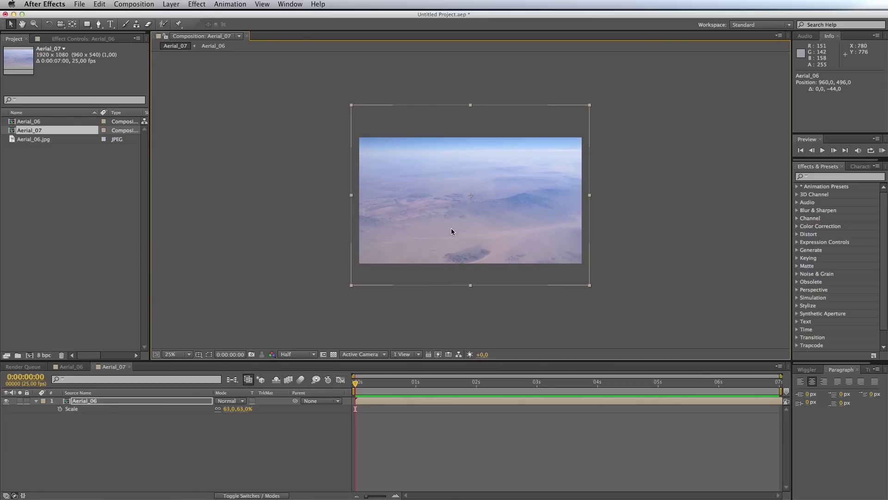
{"action": "left_click", "coordinate": [162, 441]}
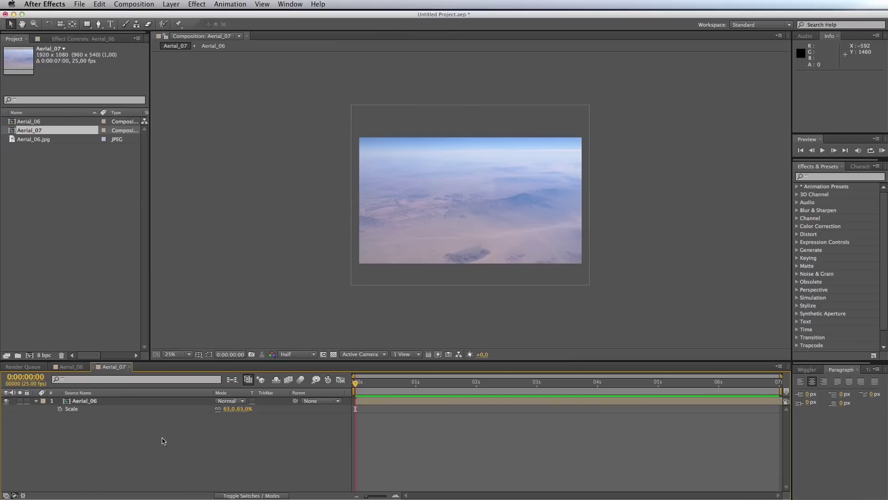
Apply Corner Pin to the Aerial_06 layer, placing its lower-left corner at about -508, 2448 and upper-left at about 216, 13
{"action": "left_click", "coordinate": [90, 402]}
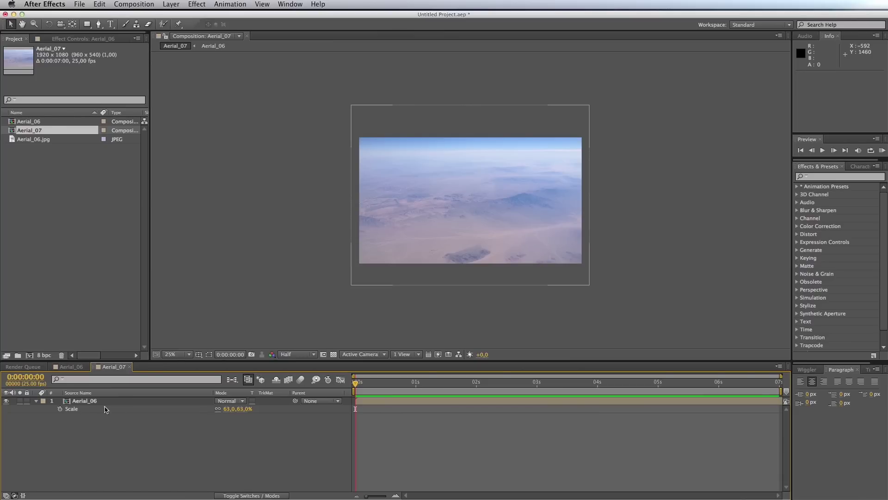
{"action": "left_click", "coordinate": [198, 5]}
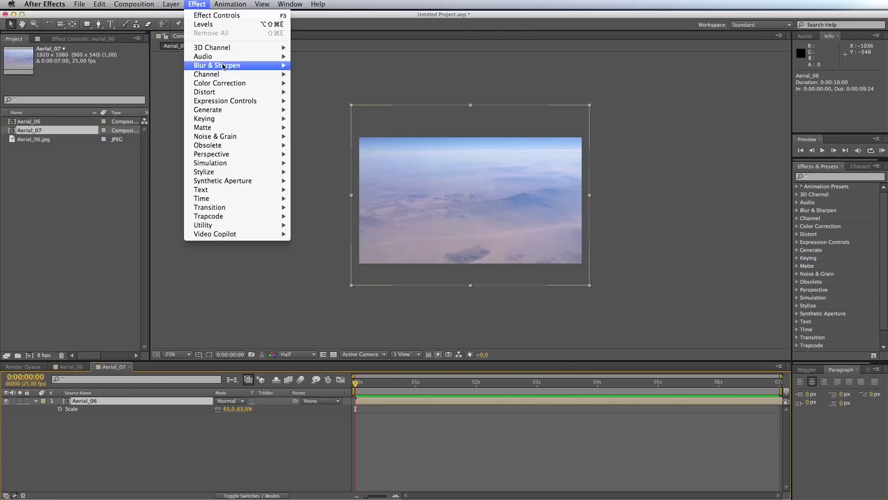
{"action": "mouse_move", "coordinate": [257, 92]}
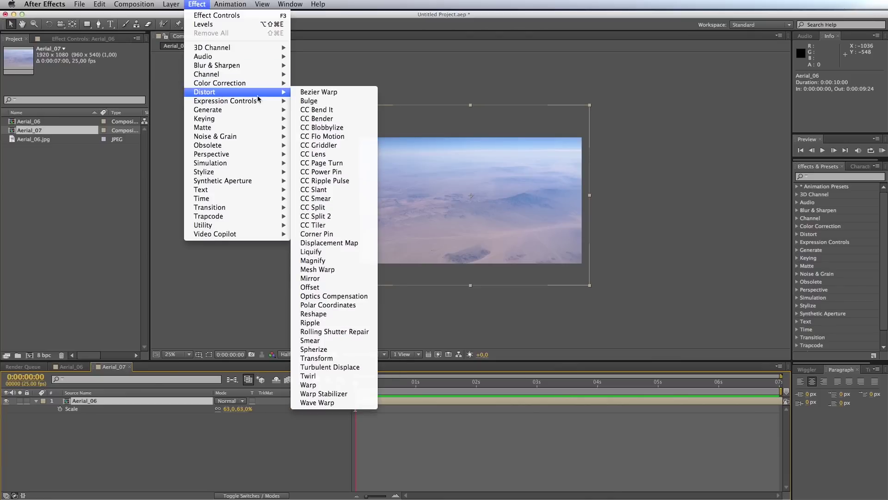
{"action": "left_click", "coordinate": [316, 234]}
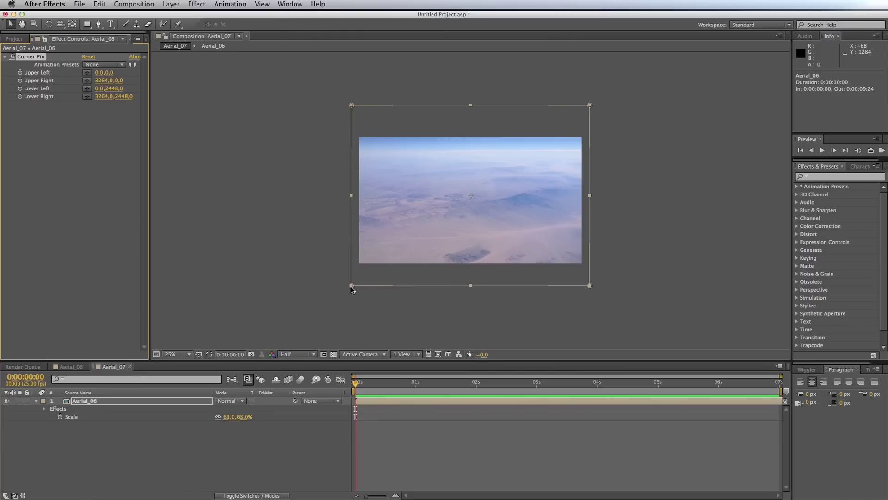
{"action": "left_click_drag", "start_coordinate": [352, 287], "coordinate": [315, 288]}
{"action": "mouse_move", "coordinate": [351, 108]}
{"action": "left_mouse_down"}
{"action": "mouse_move", "coordinate": [375, 111]}
{"action": "mouse_move", "coordinate": [368, 108]}
{"action": "left_mouse_up"}
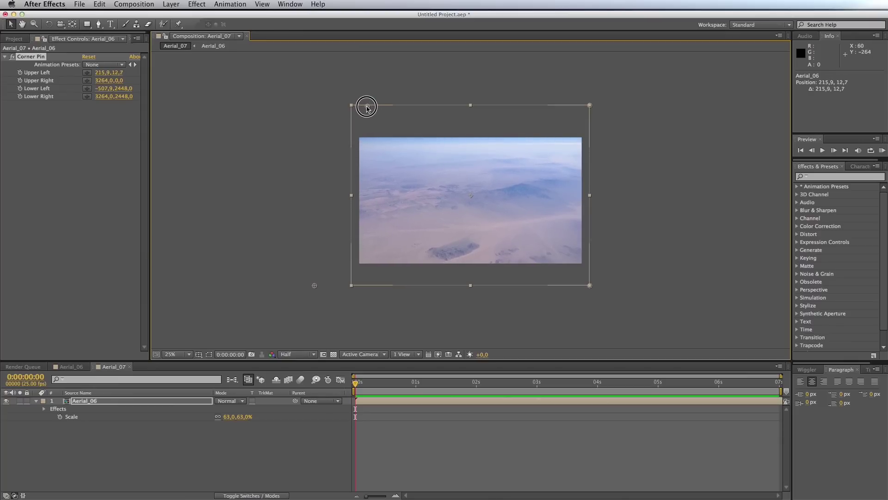
Enable keyframing for all four Corner Pin corners at the start of the composition
{"action": "left_click", "coordinate": [44, 409]}
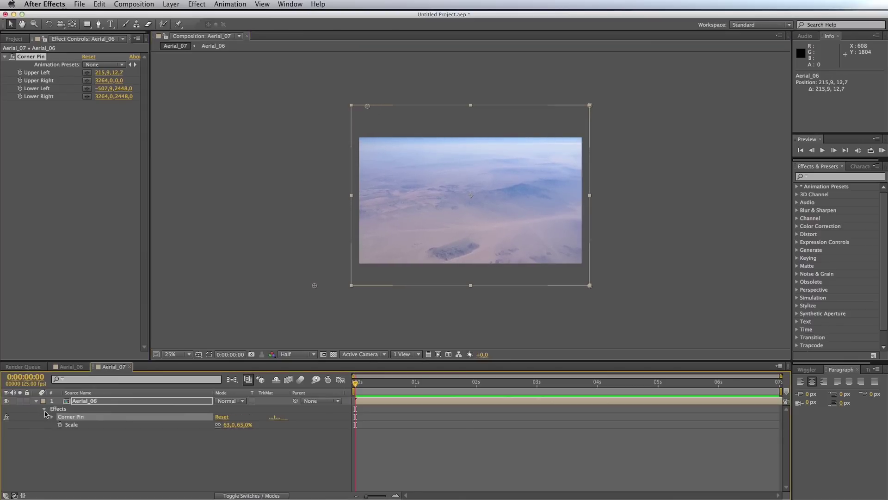
{"action": "left_click", "coordinate": [52, 417]}
{"action": "left_click_drag", "start_coordinate": [68, 426], "coordinate": [68, 448]}
At 0:00:06:24, keyframe the pins about here: lower left 0, 2429; upper left -25, -19; lower right 3747, 2461; upper right 3074, 6
{"action": "left_click_drag", "start_coordinate": [360, 385], "coordinate": [785, 390]}
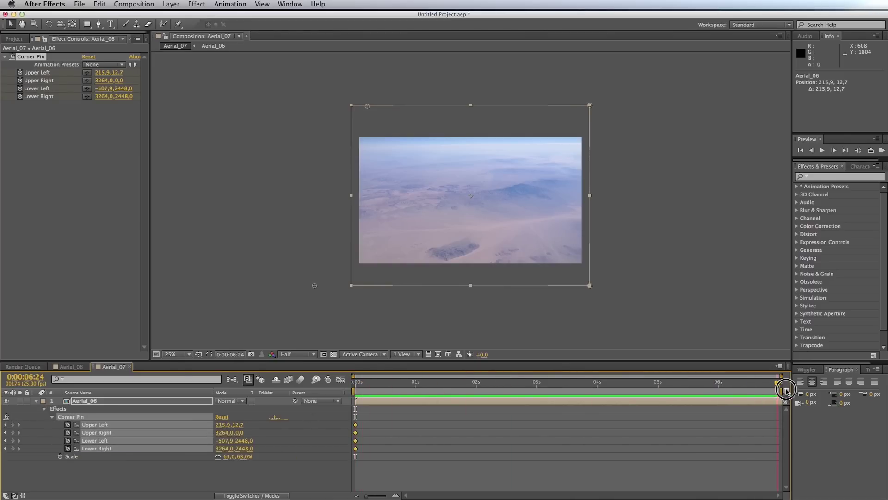
{"action": "left_click_drag", "start_coordinate": [315, 285], "coordinate": [352, 286]}
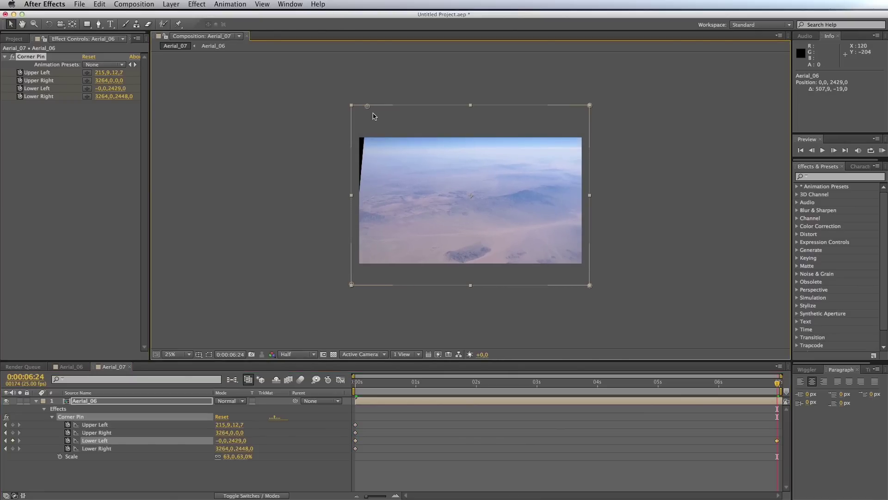
{"action": "left_click_drag", "start_coordinate": [369, 107], "coordinate": [350, 104]}
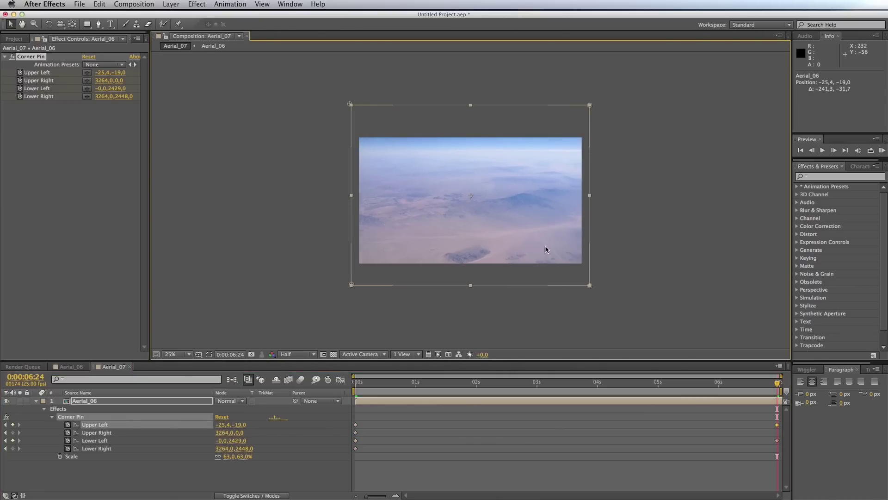
{"action": "left_click_drag", "start_coordinate": [590, 286], "coordinate": [625, 286]}
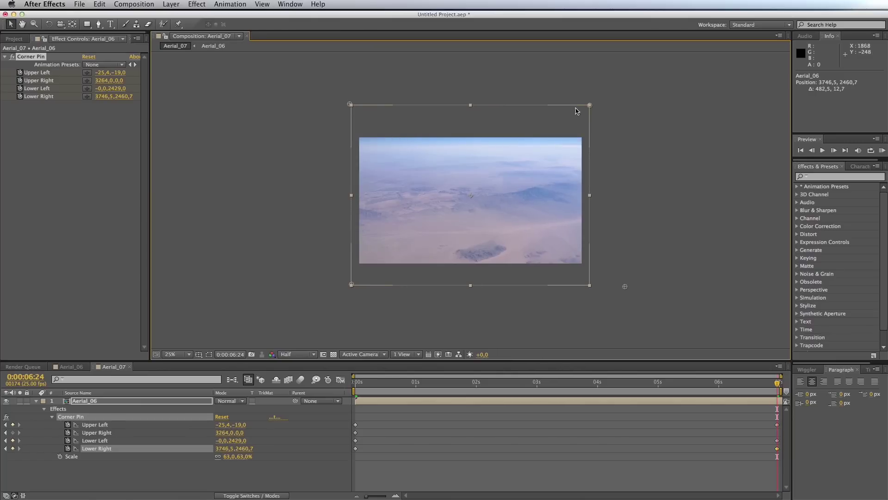
{"action": "left_click_drag", "start_coordinate": [591, 108], "coordinate": [576, 107]}
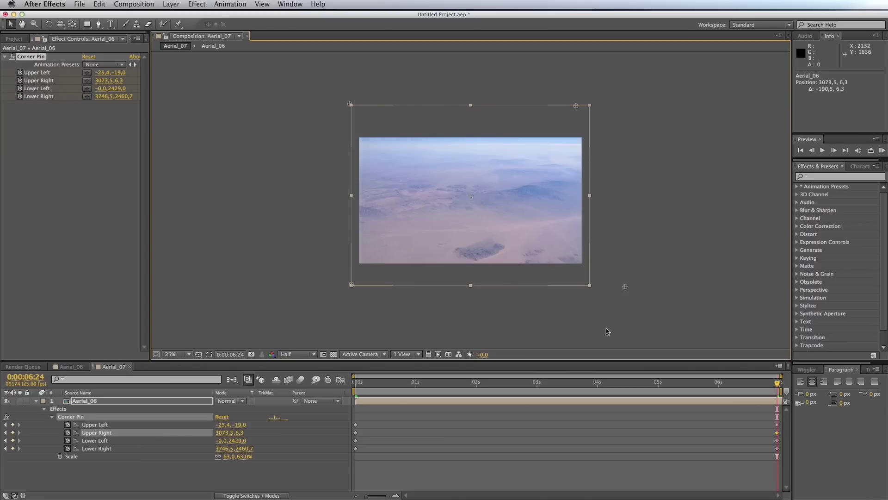
Play a RAM preview of the background's perspective animation and collapse the Aerial_06 layer's properties
{"action": "key", "text": "period"}
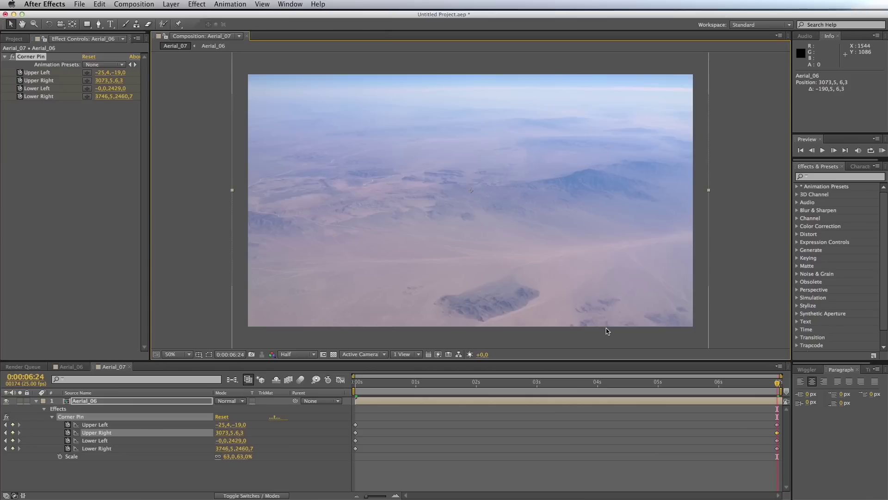
{"action": "left_click", "coordinate": [882, 150]}
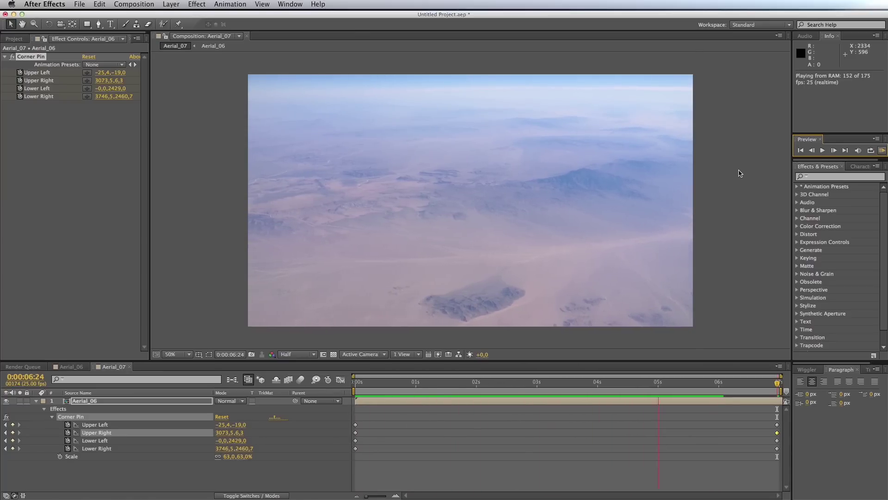
{"action": "key", "text": "space"}
{"action": "left_click", "coordinate": [36, 401]}
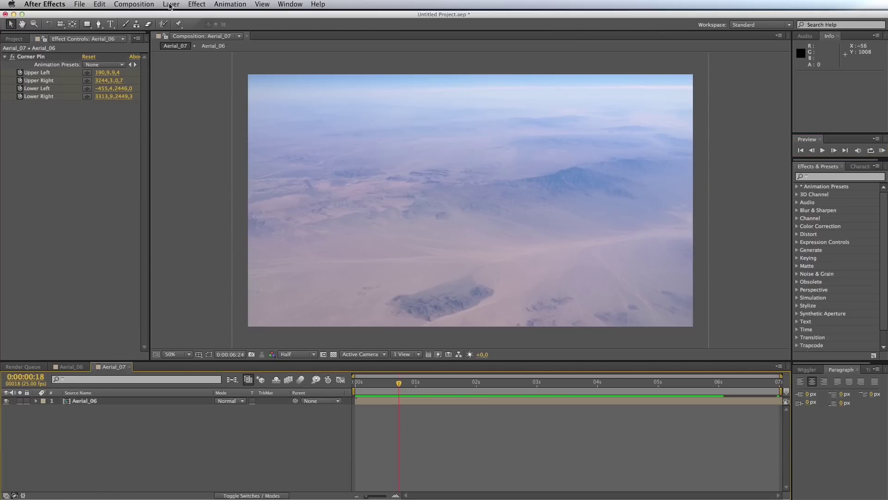
Create a black 1920 x 1080 solid layer above the Aerial_06 background
{"action": "left_click", "coordinate": [170, 5]}
{"action": "mouse_move", "coordinate": [183, 18]}
{"action": "left_click", "coordinate": [323, 27]}
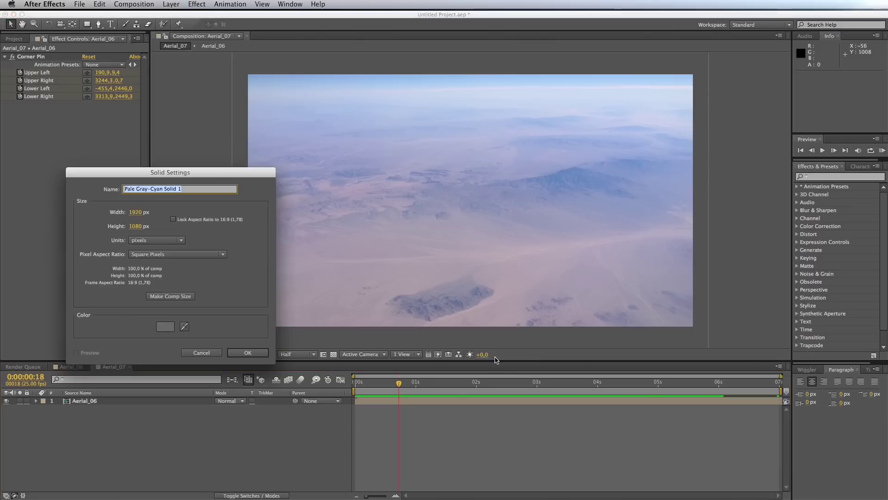
{"action": "left_click", "coordinate": [165, 326]}
{"action": "left_click_drag", "start_coordinate": [165, 326], "coordinate": [131, 439]}
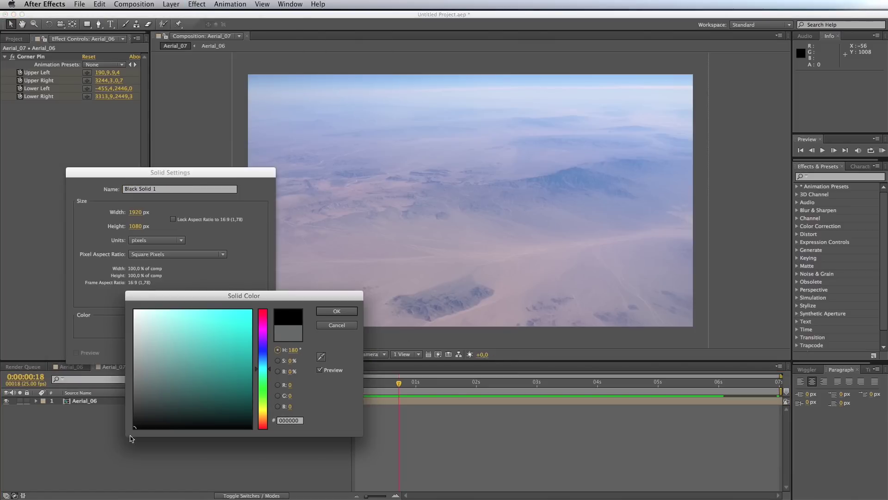
{"action": "left_click", "coordinate": [338, 313]}
{"action": "left_click", "coordinate": [248, 353]}
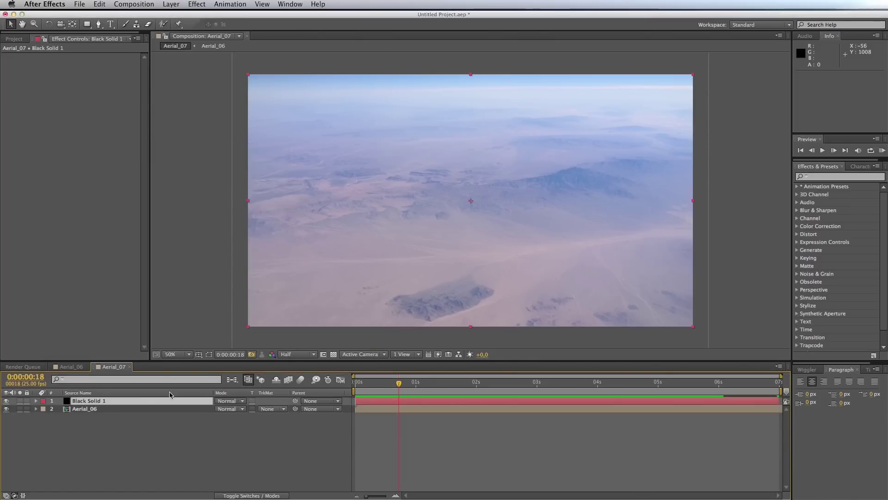
Rename the black solid layer as ELEMENT
{"action": "key", "text": "Return"}
{"action": "type", "text": "ELEMEN"}
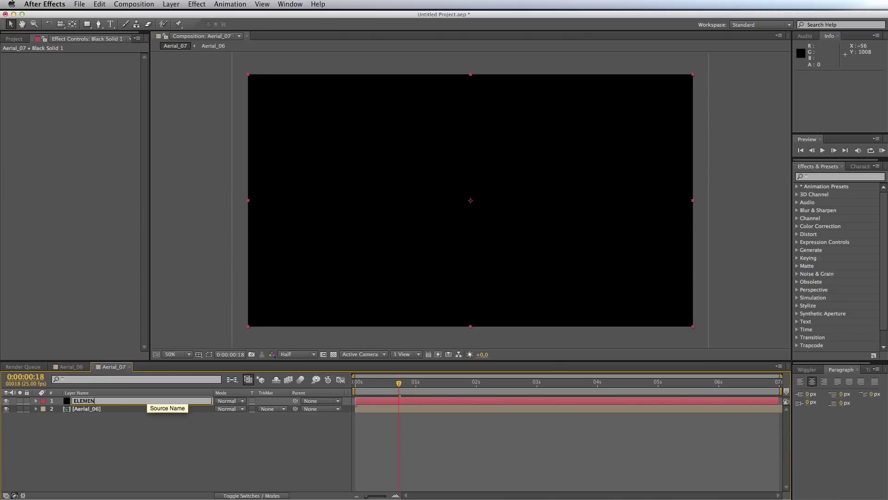
{"action": "type", "text": "T"}
{"action": "key", "text": "Return"}
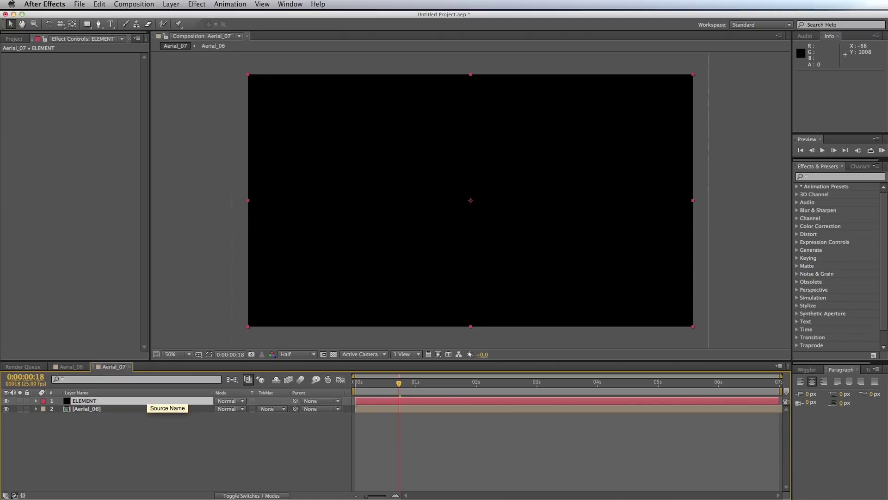
Apply the Video Copilot Element effect to the ELEMENT layer
{"action": "left_click", "coordinate": [199, 4]}
{"action": "mouse_move", "coordinate": [234, 234]}
{"action": "left_click", "coordinate": [328, 236]}
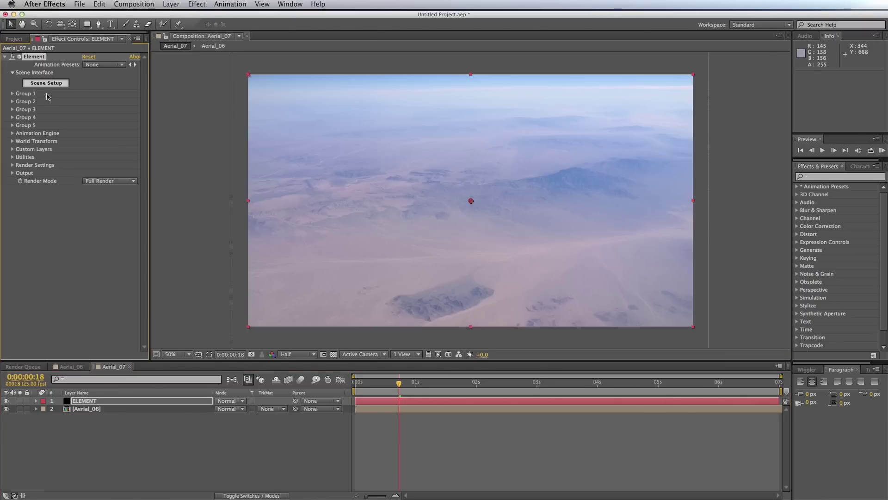
Open Element's scene setup and load the Fighter_Jet_02 model from the Jet_Strike collection
{"action": "left_click", "coordinate": [46, 84]}
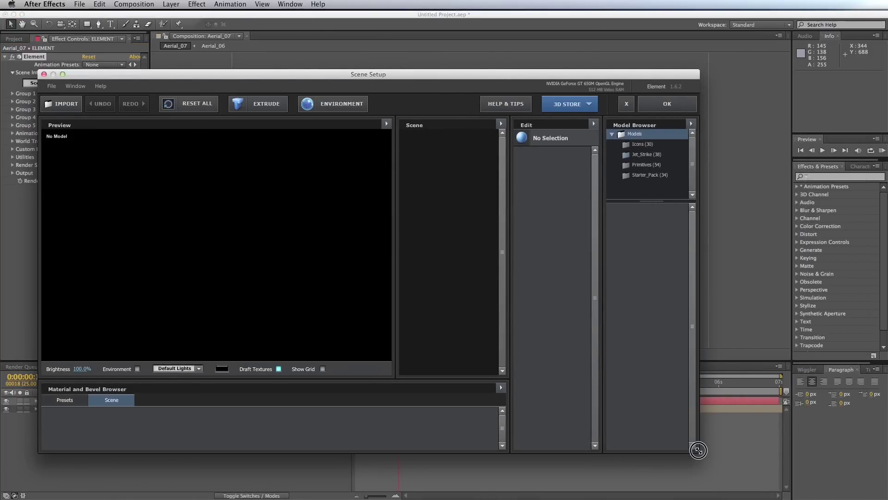
{"action": "left_click_drag", "start_coordinate": [496, 76], "coordinate": [507, 50]}
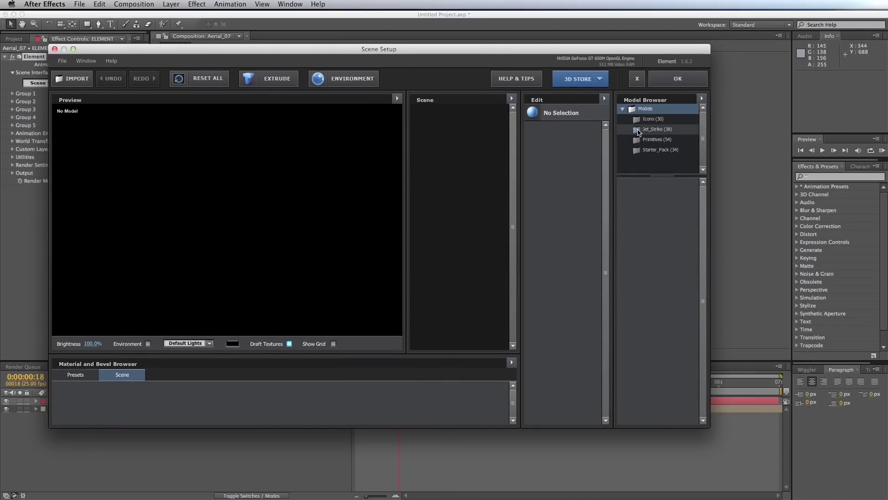
{"action": "left_click", "coordinate": [639, 133]}
{"action": "left_click_drag", "start_coordinate": [704, 198], "coordinate": [700, 279]}
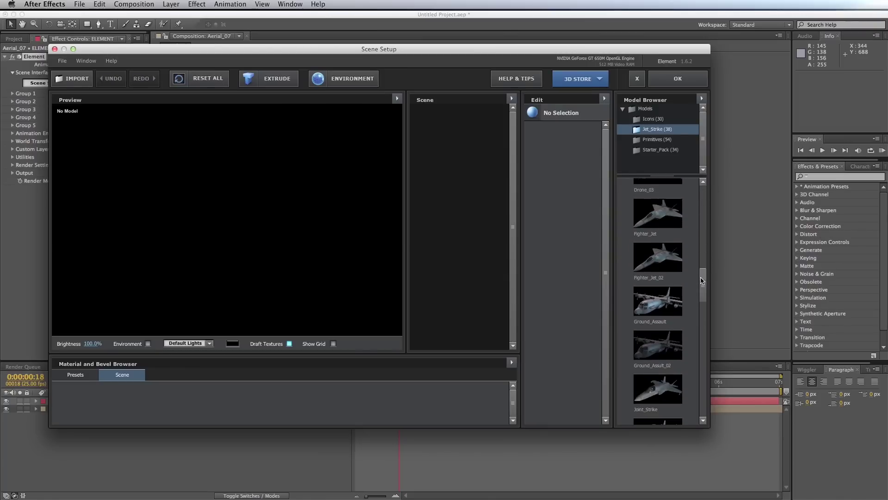
{"action": "left_click", "coordinate": [669, 262]}
{"action": "left_click_drag", "start_coordinate": [254, 228], "coordinate": [180, 249]}
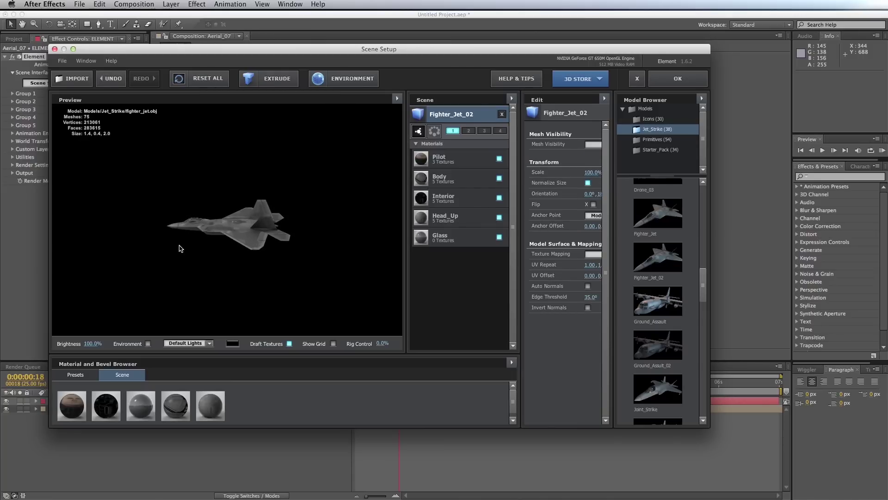
Show the environment behind the jet in the scene preview and apply the scene to the composition
{"action": "left_click", "coordinate": [147, 343]}
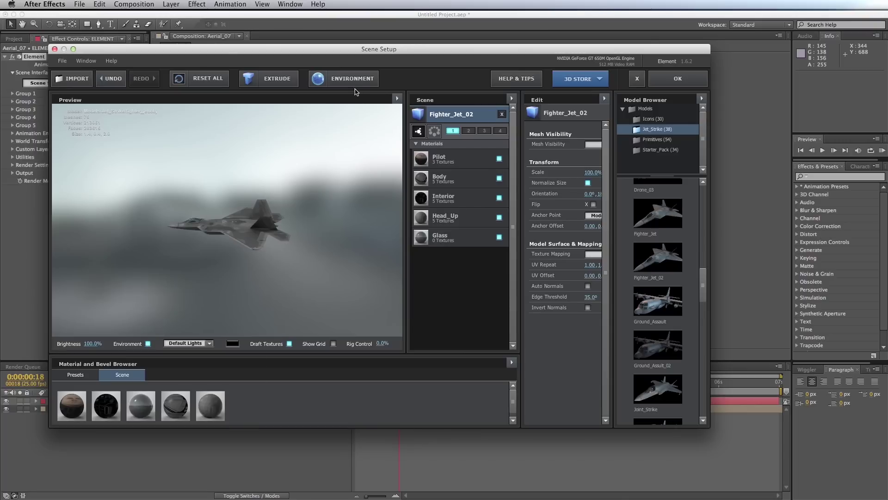
{"action": "mouse_move", "coordinate": [255, 244]}
{"action": "left_mouse_down"}
{"action": "mouse_move", "coordinate": [240, 214]}
{"action": "mouse_move", "coordinate": [198, 231]}
{"action": "mouse_move", "coordinate": [263, 249]}
{"action": "mouse_move", "coordinate": [273, 214]}
{"action": "mouse_move", "coordinate": [254, 232]}
{"action": "mouse_move", "coordinate": [262, 250]}
{"action": "left_mouse_up"}
{"action": "scroll", "coordinate": [246, 239], "scroll_direction": "up", "scroll_amount": 5}
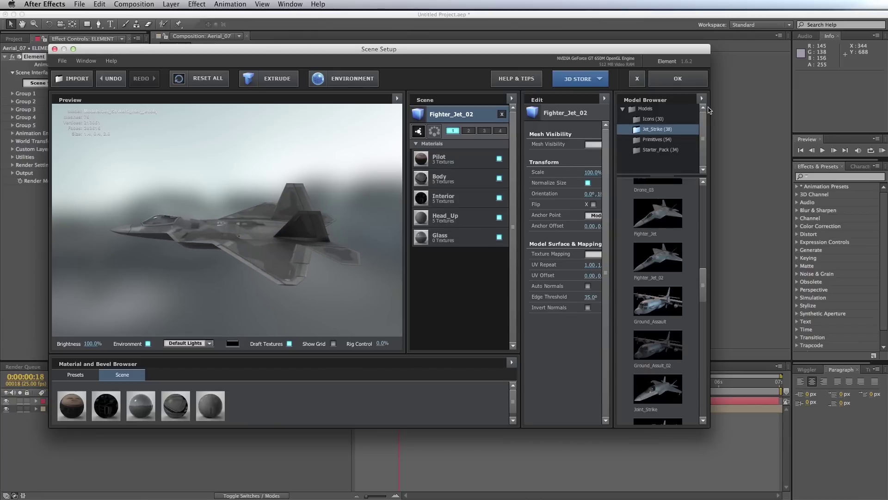
{"action": "left_click", "coordinate": [672, 82]}
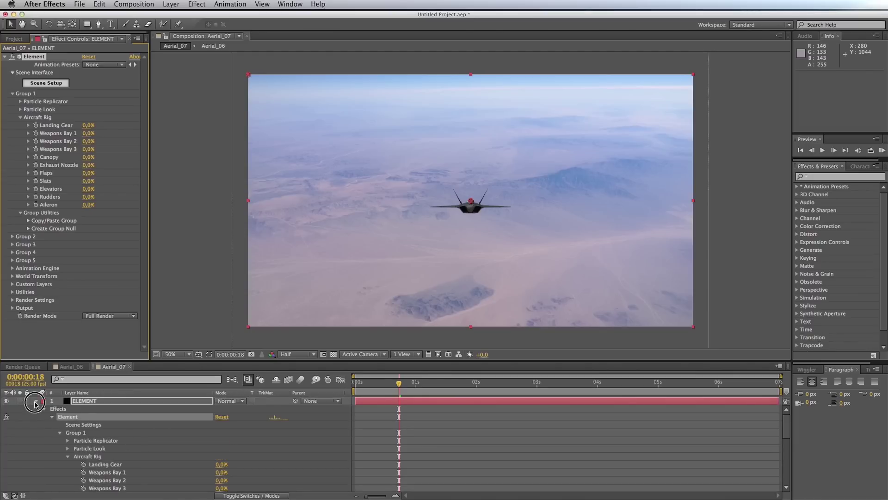
{"action": "left_click", "coordinate": [88, 435]}
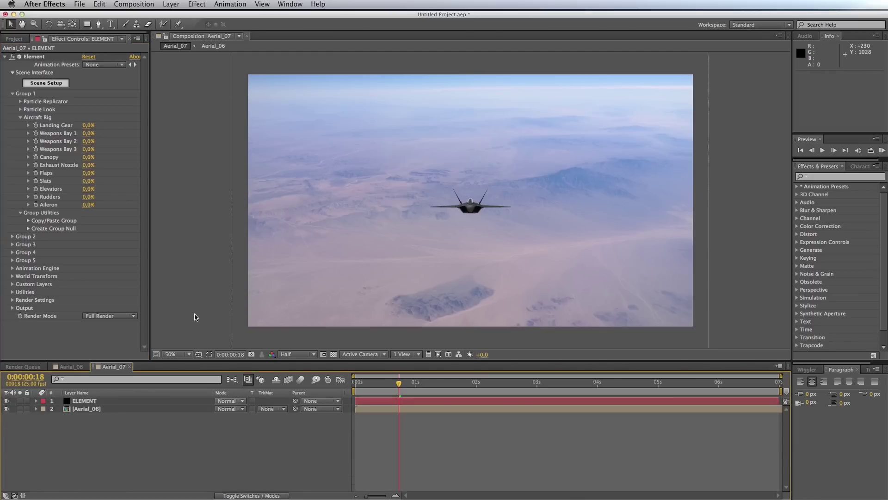
Create a new two-node camera layer with a 50 mm focal length
{"action": "left_click", "coordinate": [171, 4]}
{"action": "mouse_move", "coordinate": [194, 20]}
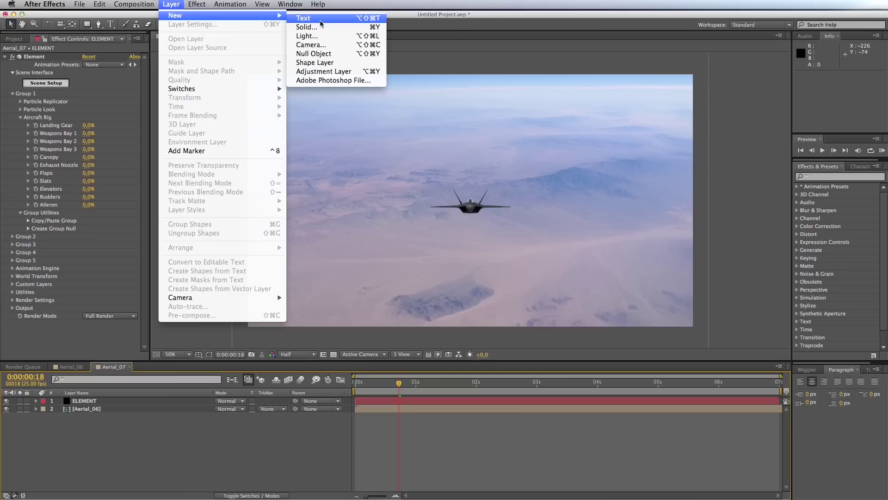
{"action": "left_click", "coordinate": [316, 45]}
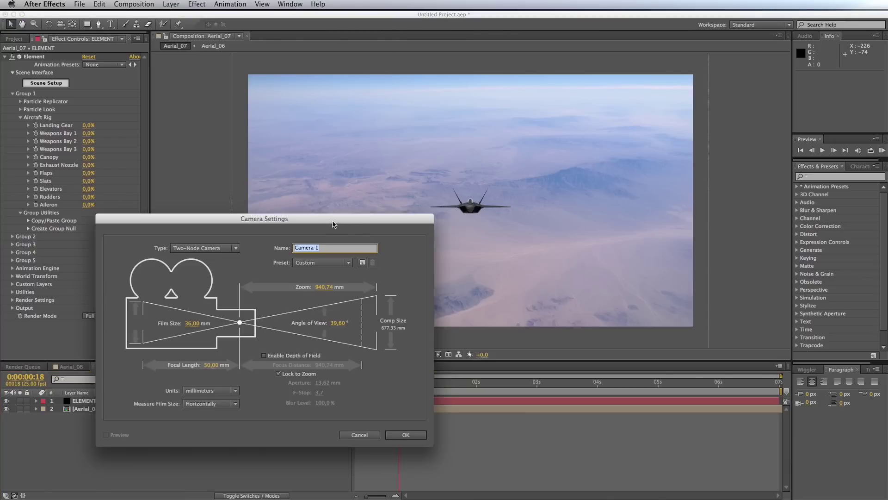
{"action": "left_click_drag", "start_coordinate": [333, 225], "coordinate": [339, 178]}
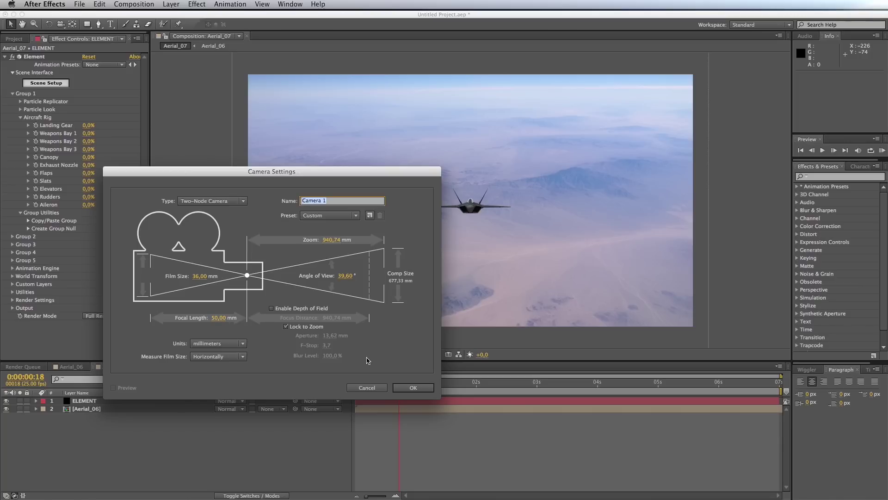
{"action": "left_click", "coordinate": [234, 205]}
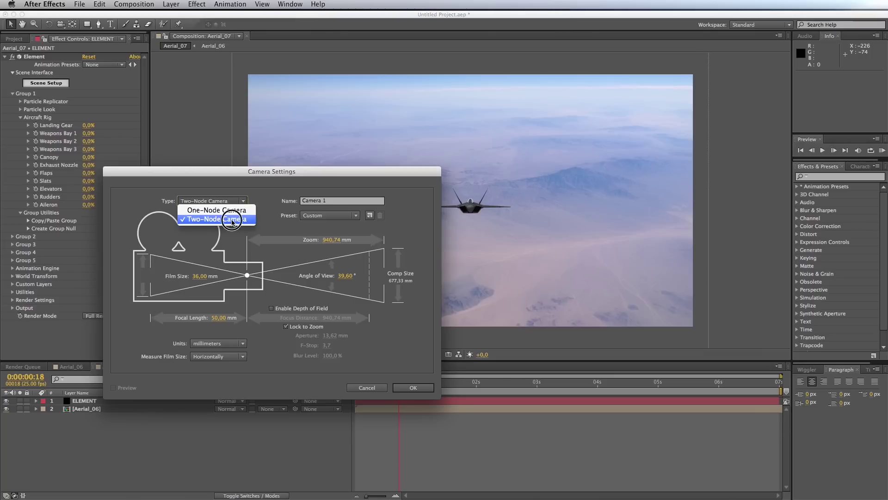
{"action": "left_click", "coordinate": [232, 221]}
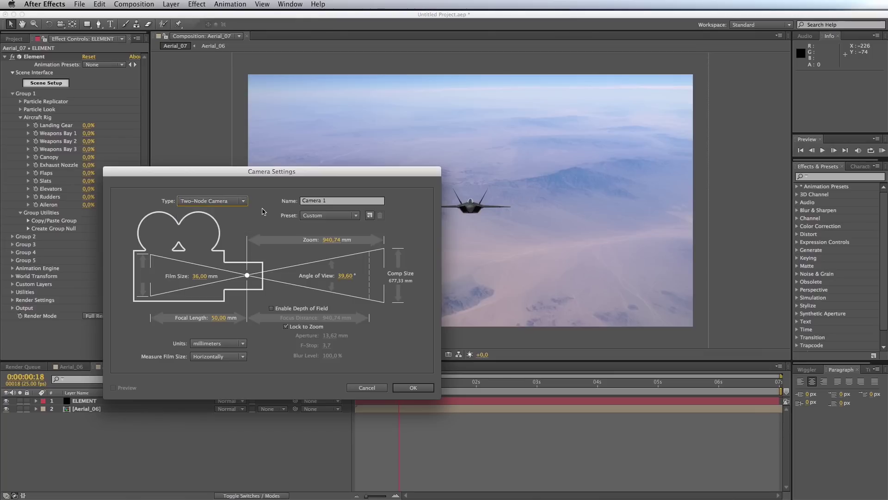
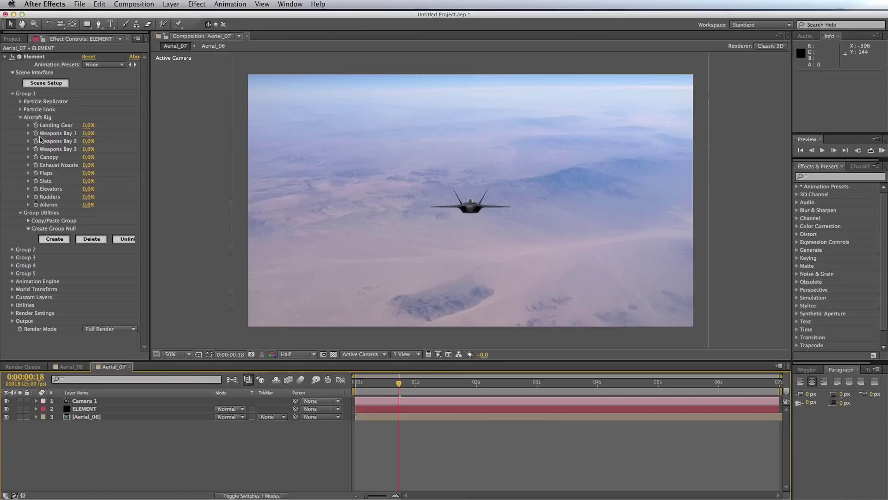
Create a group null for Group 1 from the Element effect's group utilities
{"action": "left_click", "coordinate": [20, 213]}
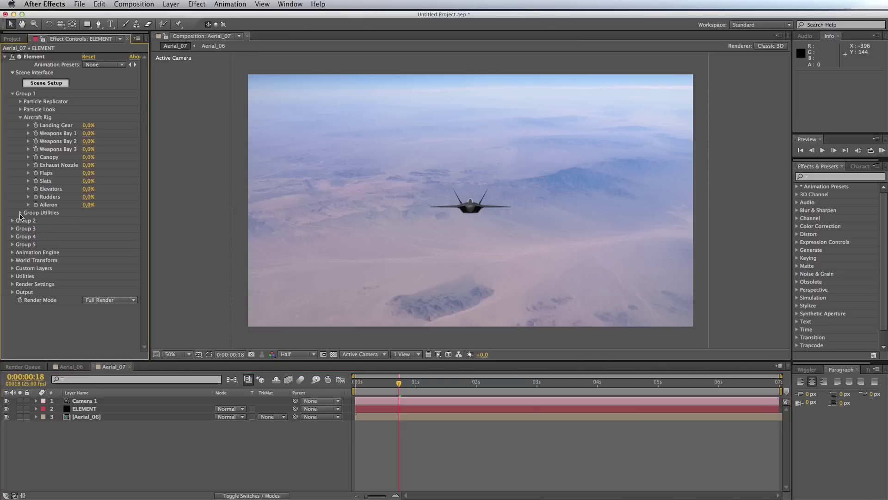
{"action": "left_click", "coordinate": [20, 213]}
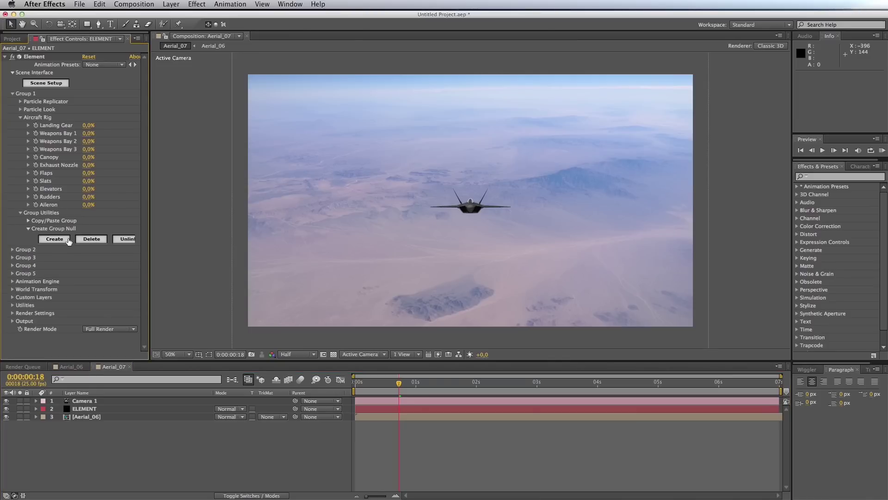
{"action": "left_click", "coordinate": [53, 239]}
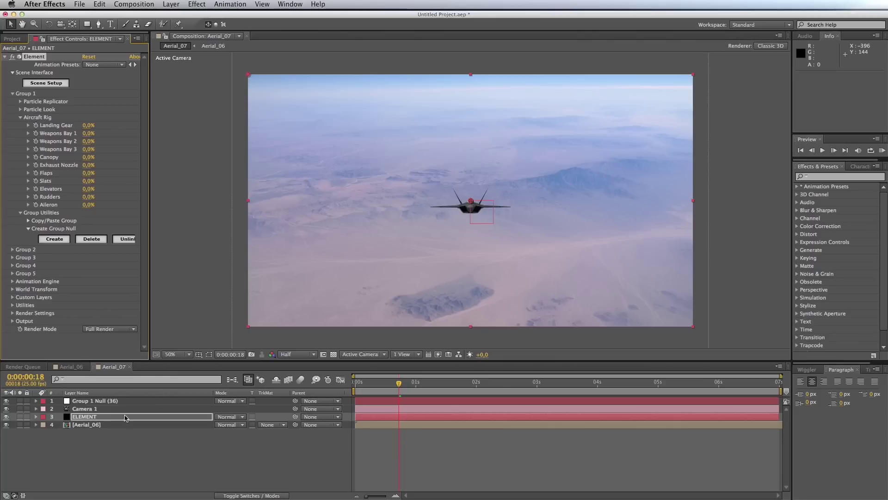
Rename the group null as f-22 null and move it directly above the ELEMENT layer
{"action": "left_click", "coordinate": [103, 401]}
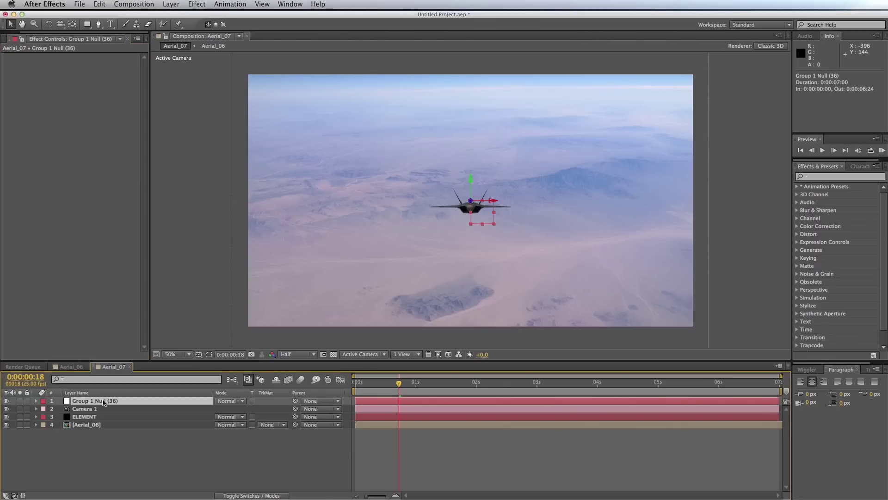
{"action": "key", "text": "Return"}
{"action": "type", "text": "f-22"}
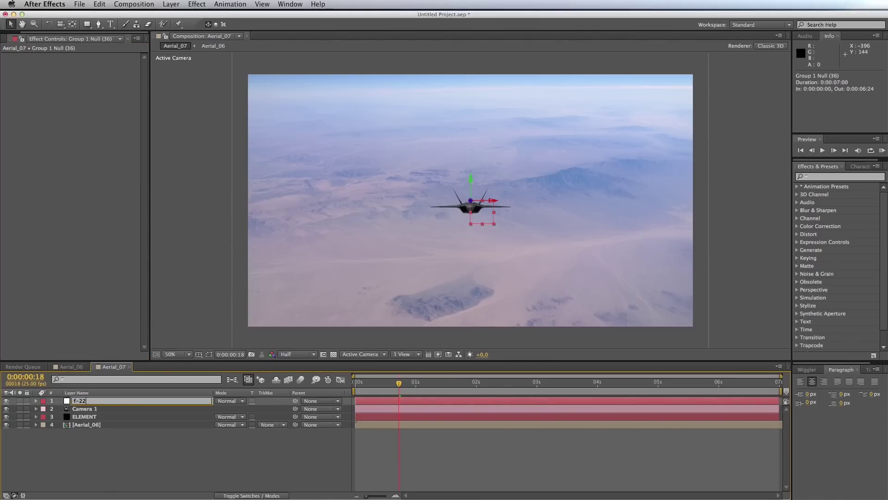
{"action": "key", "text": "Return"}
{"action": "left_click_drag", "start_coordinate": [98, 400], "coordinate": [85, 417]}
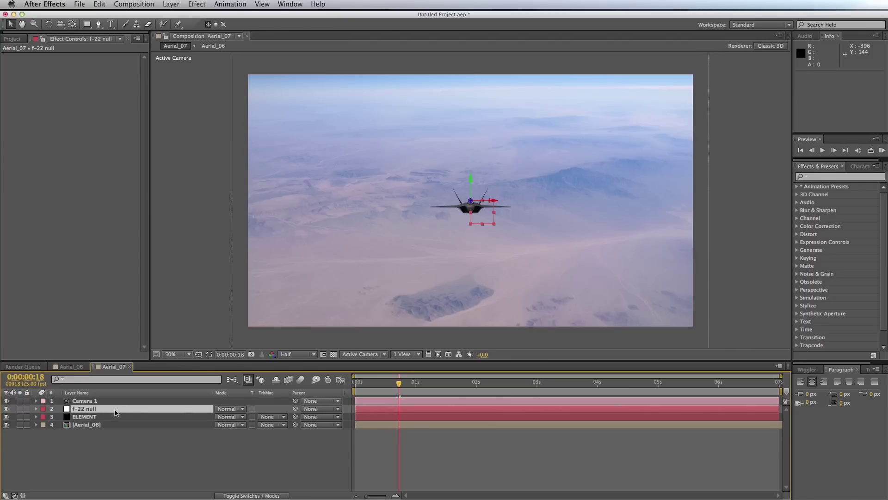
Expand the f-22 null's Transform properties
{"action": "left_click", "coordinate": [36, 408]}
{"action": "left_click", "coordinate": [44, 416]}
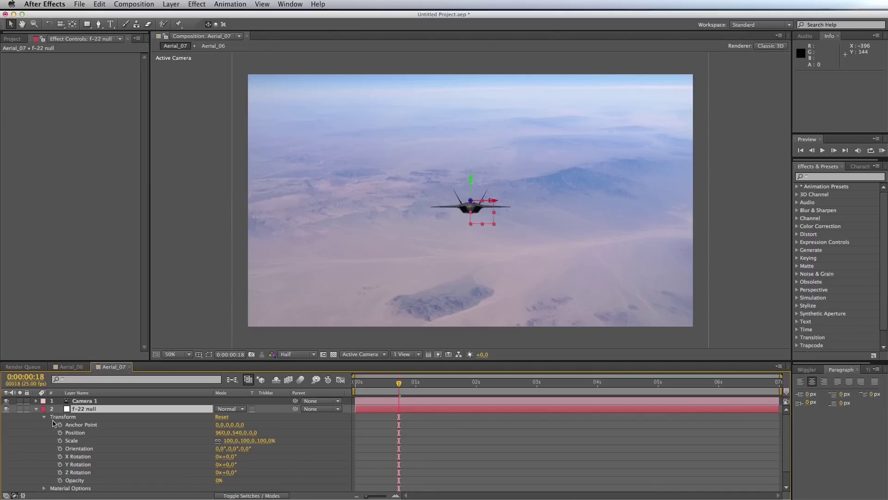
Try turning the jet about -8° with the f-22 null's Y Rotation
{"action": "left_click", "coordinate": [230, 464]}
{"action": "mouse_move", "coordinate": [230, 464]}
{"action": "left_mouse_down"}
{"action": "mouse_move", "coordinate": [265, 462]}
{"action": "mouse_move", "coordinate": [225, 464]}
{"action": "left_mouse_up"}
{"action": "left_click", "coordinate": [227, 464]}
{"action": "type", "text": "-8"}
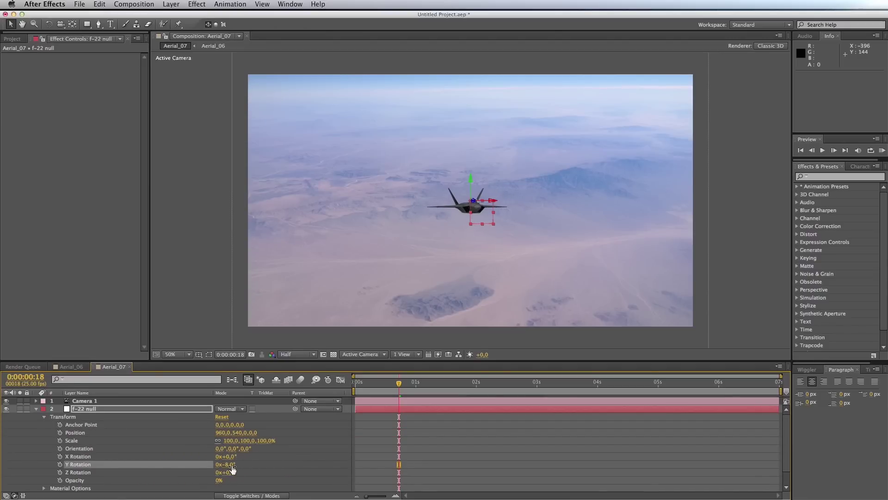
{"action": "key", "text": "Escape"}
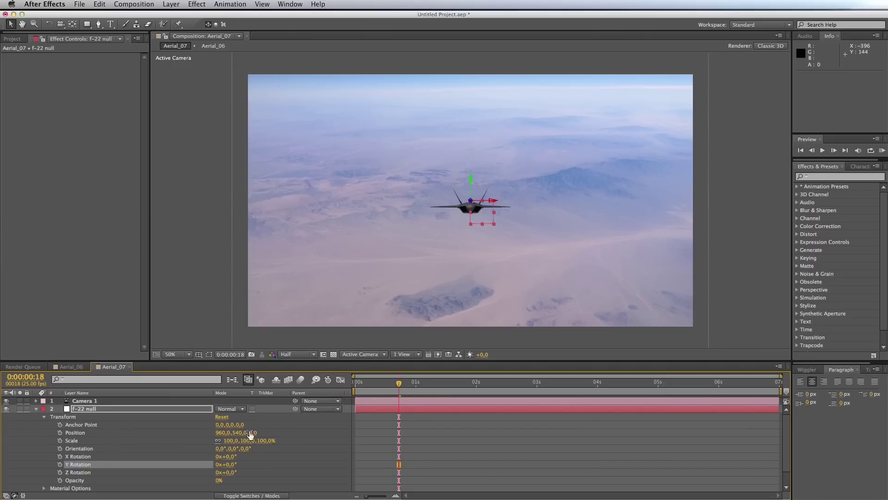
Bring the jet closer to the camera by setting the f-22 null's Z position to -1350
{"action": "left_click_drag", "start_coordinate": [254, 434], "coordinate": [104, 432]}
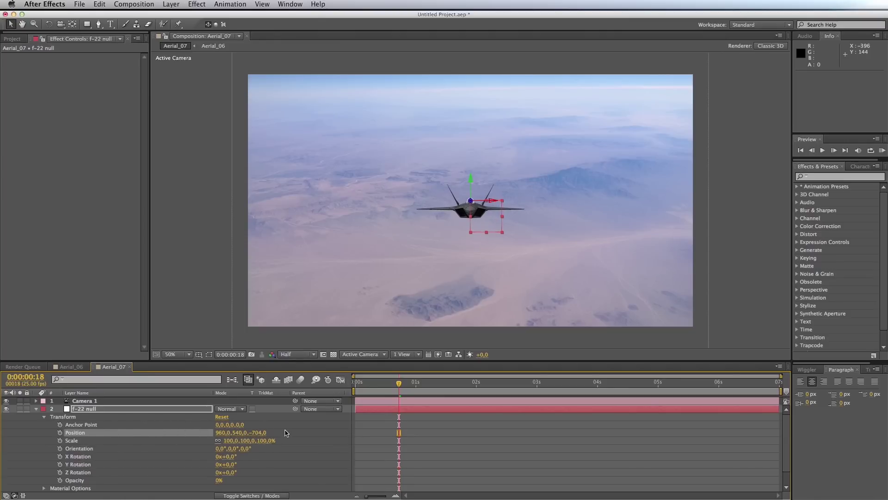
{"action": "left_click", "coordinate": [259, 433]}
{"action": "type", "text": "-"}
{"action": "key", "text": "Return"}
{"action": "left_click", "coordinate": [266, 433]}
{"action": "type", "text": "-1"}
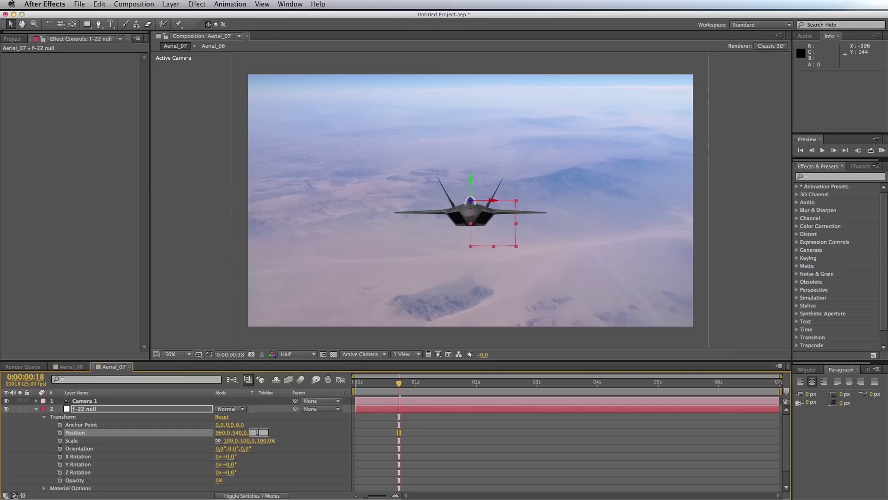
{"action": "key", "text": "Return"}
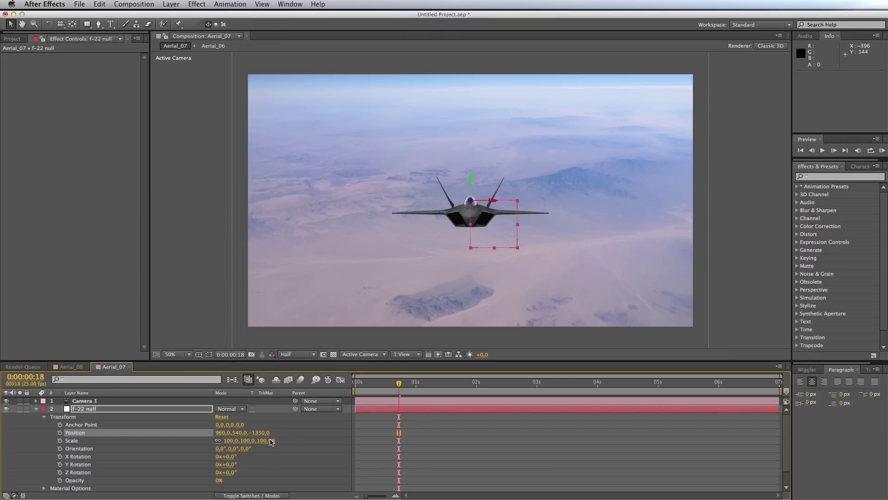
Set the f-22 null's Y Rotation to 90° and bank the jet slightly so its upper surface faces the camera
{"action": "mouse_move", "coordinate": [238, 464]}
{"action": "left_mouse_down"}
{"action": "mouse_move", "coordinate": [248, 463]}
{"action": "mouse_move", "coordinate": [237, 466]}
{"action": "left_mouse_up"}
{"action": "left_click", "coordinate": [235, 464]}
{"action": "type", "text": "90"}
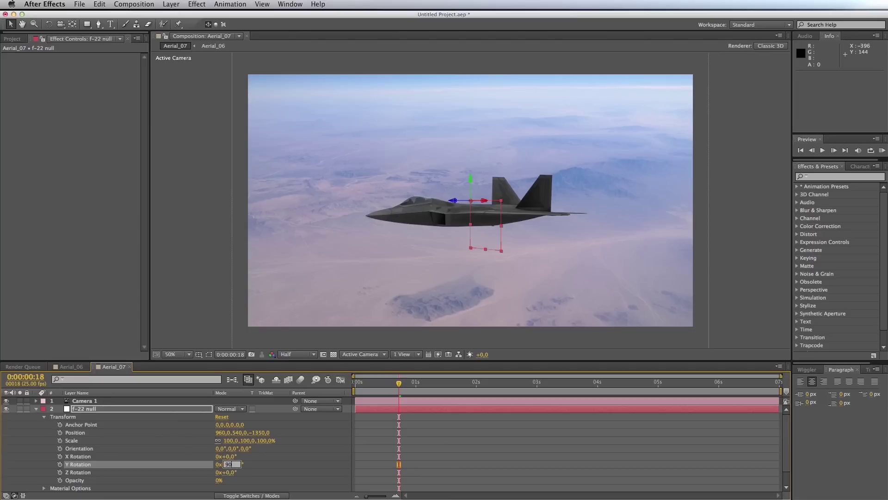
{"action": "key", "text": "Return"}
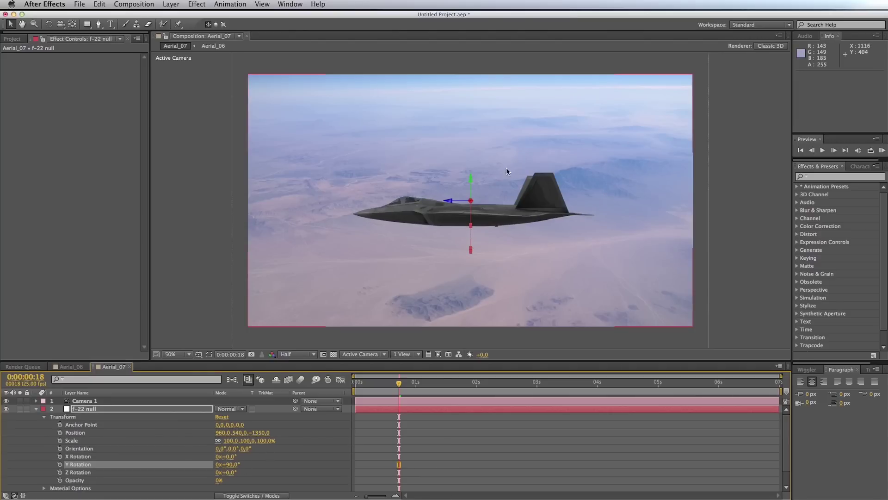
{"action": "left_click_drag", "start_coordinate": [232, 460], "coordinate": [239, 455]}
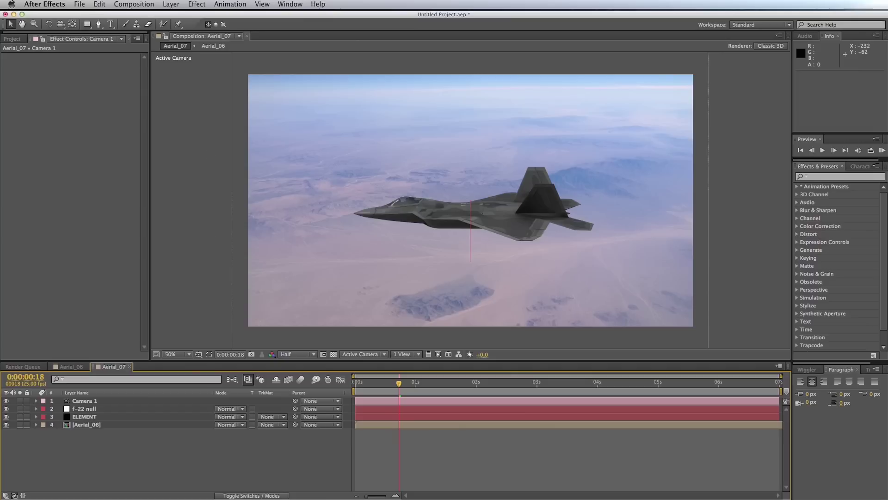
Create an Ambient light with a blue colour sampled from the sky near the background's upper edge and 50% intensity
{"action": "left_click", "coordinate": [171, 4]}
{"action": "mouse_move", "coordinate": [176, 16]}
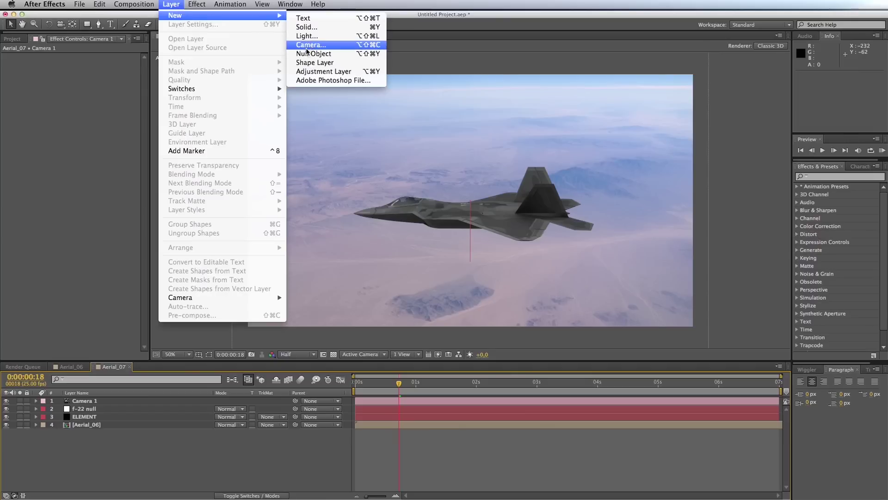
{"action": "left_click", "coordinate": [307, 35]}
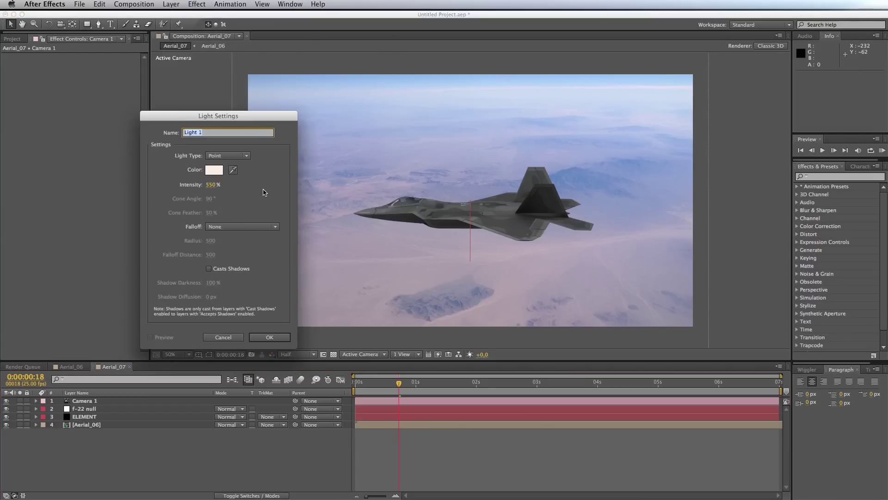
{"action": "left_click_drag", "start_coordinate": [242, 118], "coordinate": [175, 84]}
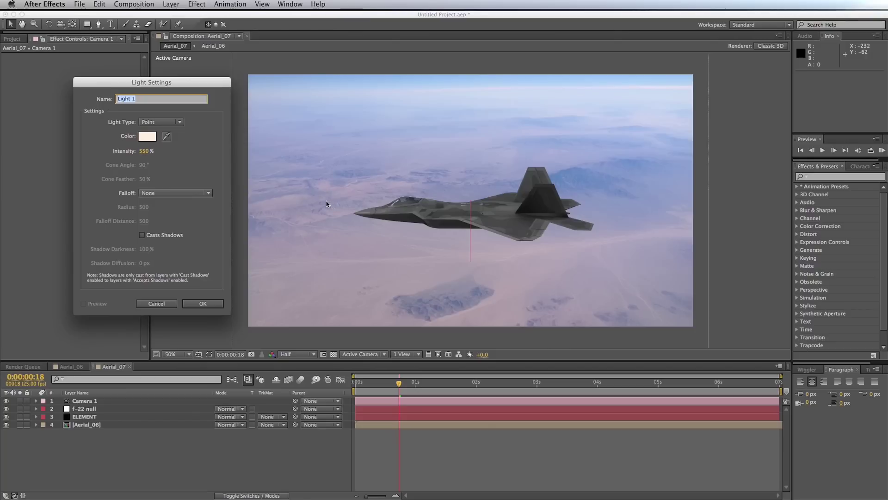
{"action": "left_click", "coordinate": [168, 126]}
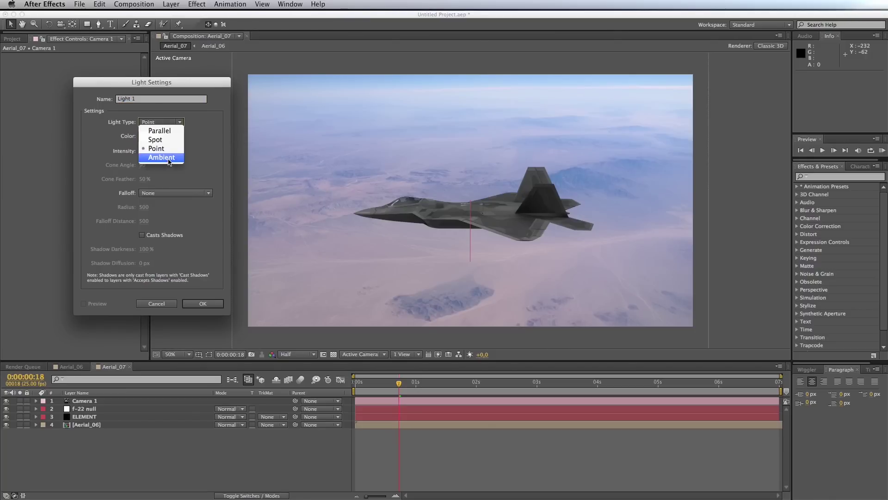
{"action": "left_click", "coordinate": [169, 158]}
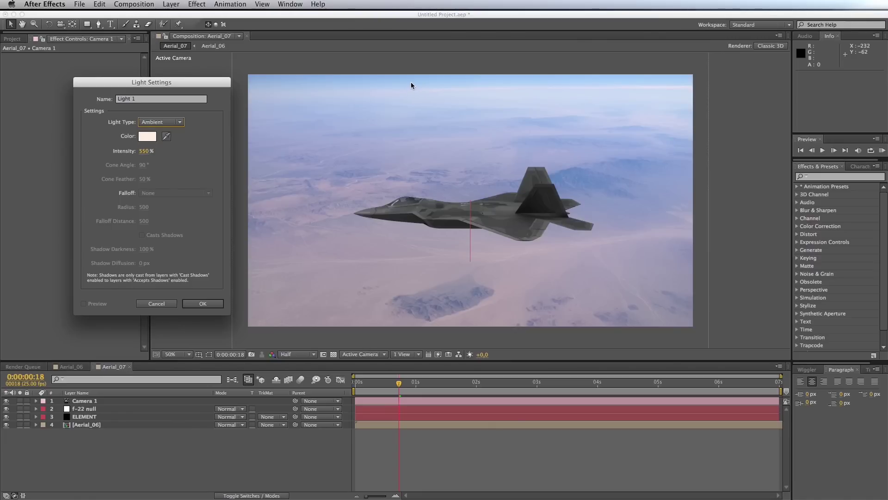
{"action": "left_click", "coordinate": [166, 136]}
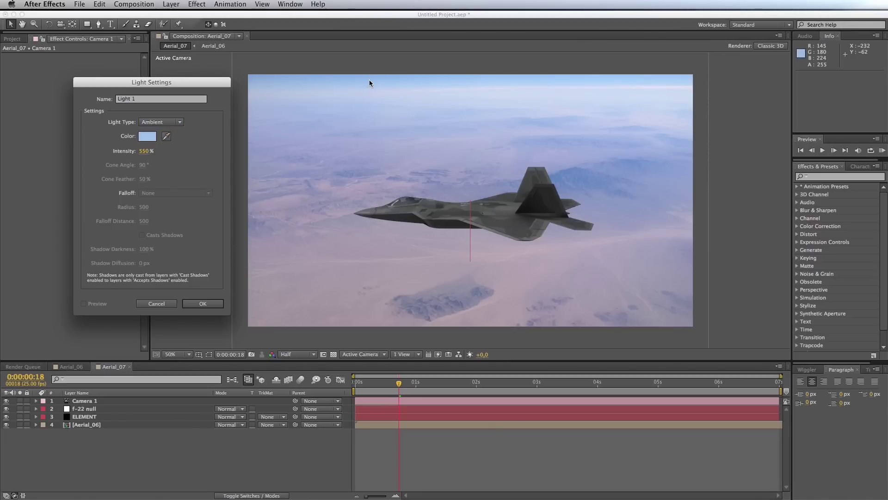
{"action": "left_click", "coordinate": [144, 151]}
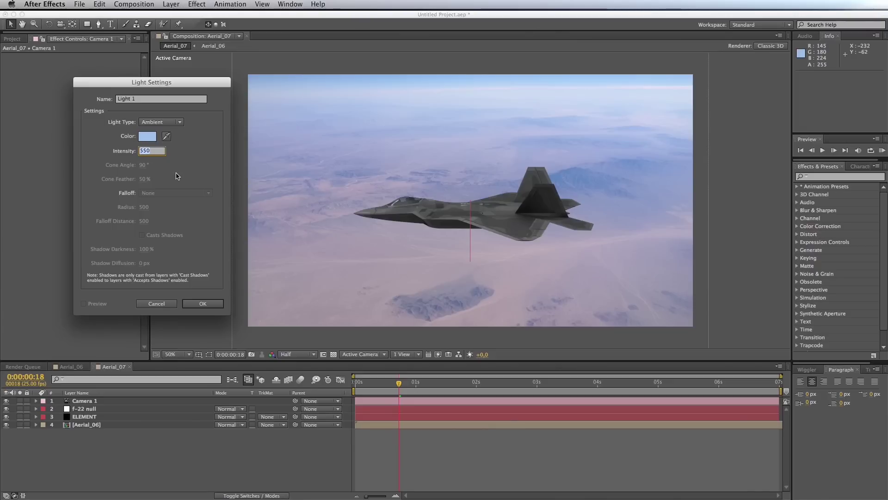
{"action": "type", "text": "50"}
{"action": "key", "text": "Return"}
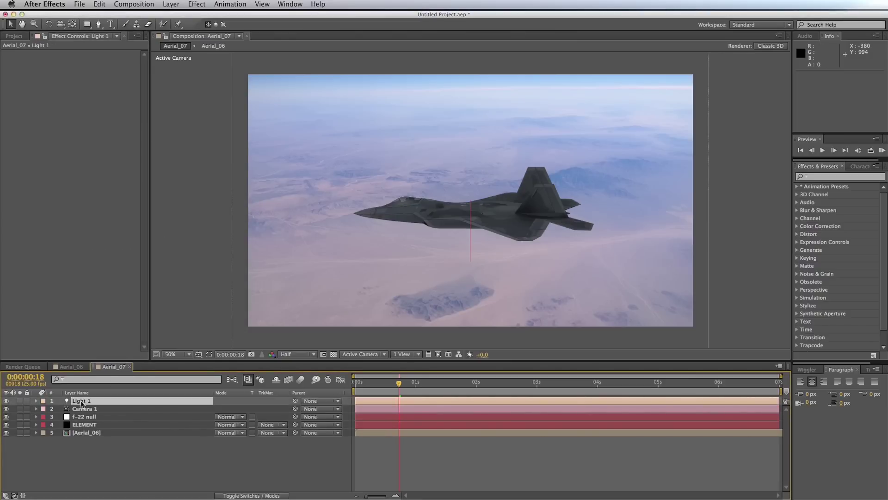
Rename the new ambient light layer as ambient
{"action": "key", "text": "Return"}
{"action": "type", "text": "ambient"}
{"action": "key", "text": "Return"}
Set up another new light as a Point light with a pale orange colour, FCE9D7
{"action": "left_click", "coordinate": [170, 4]}
{"action": "mouse_move", "coordinate": [182, 17]}
{"action": "left_click", "coordinate": [310, 36]}
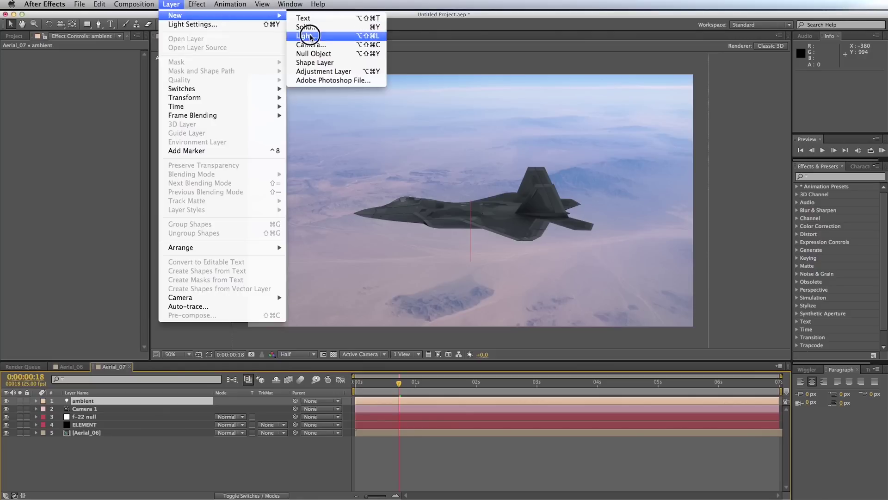
{"action": "left_click", "coordinate": [179, 122]}
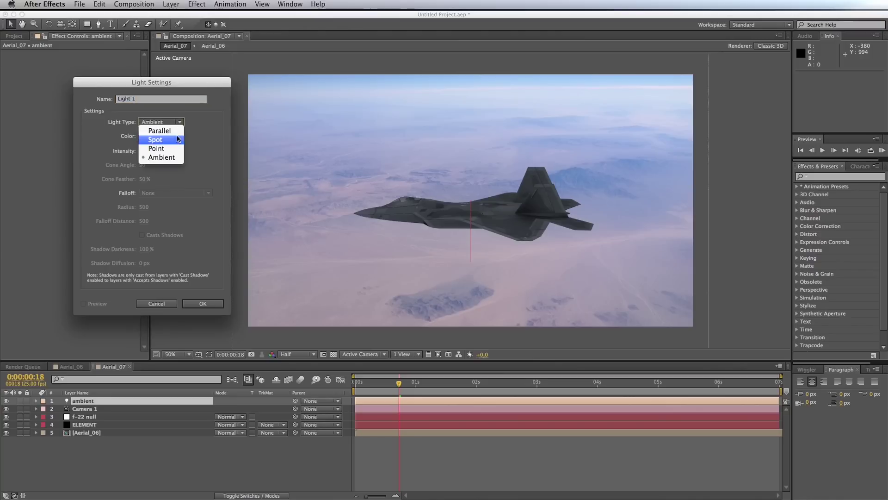
{"action": "left_click", "coordinate": [174, 148]}
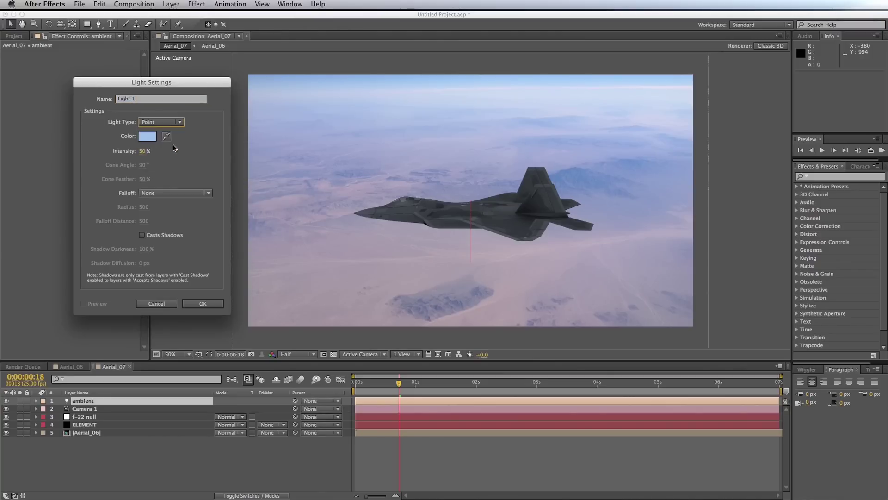
{"action": "left_click", "coordinate": [152, 138]}
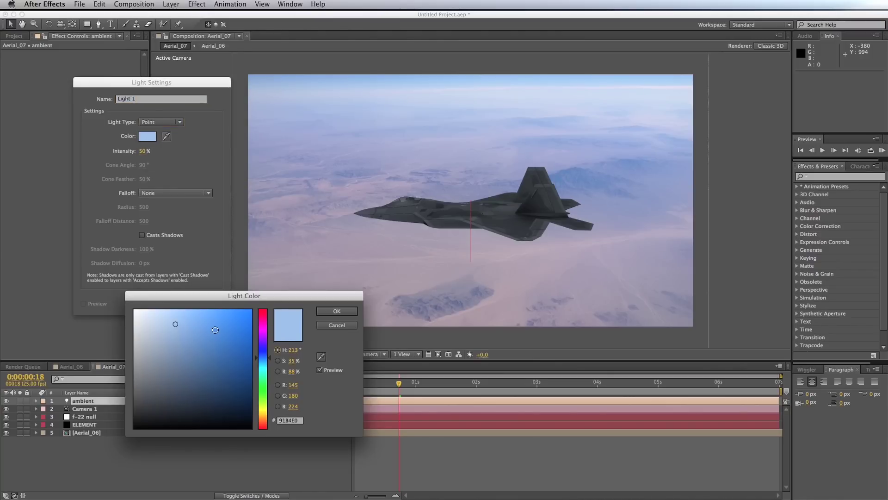
{"action": "left_click", "coordinate": [263, 414]}
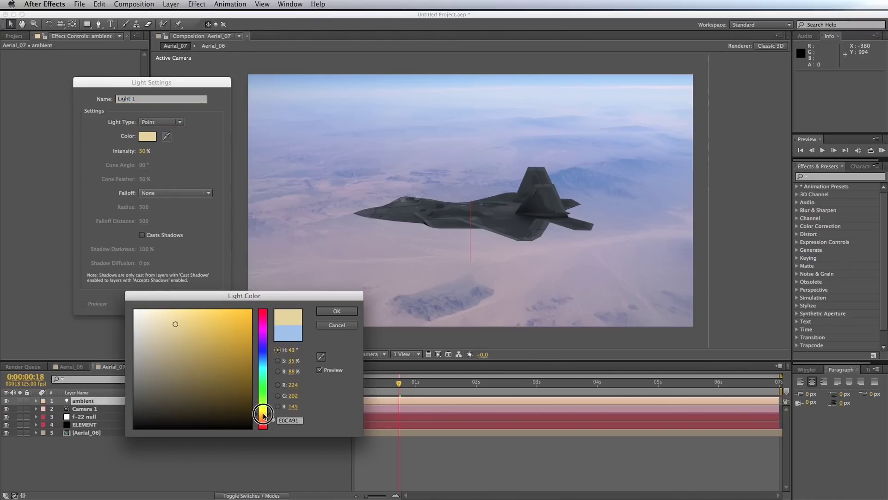
{"action": "left_click_drag", "start_coordinate": [263, 414], "coordinate": [263, 419]}
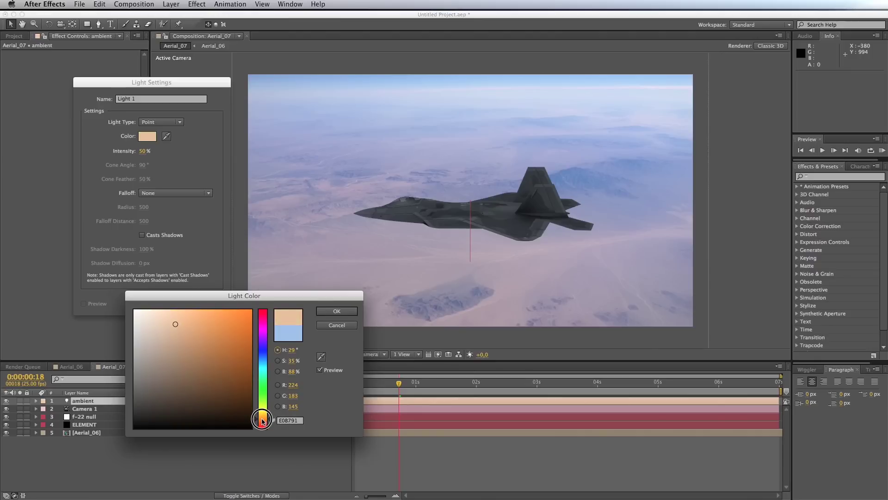
{"action": "left_click", "coordinate": [150, 311]}
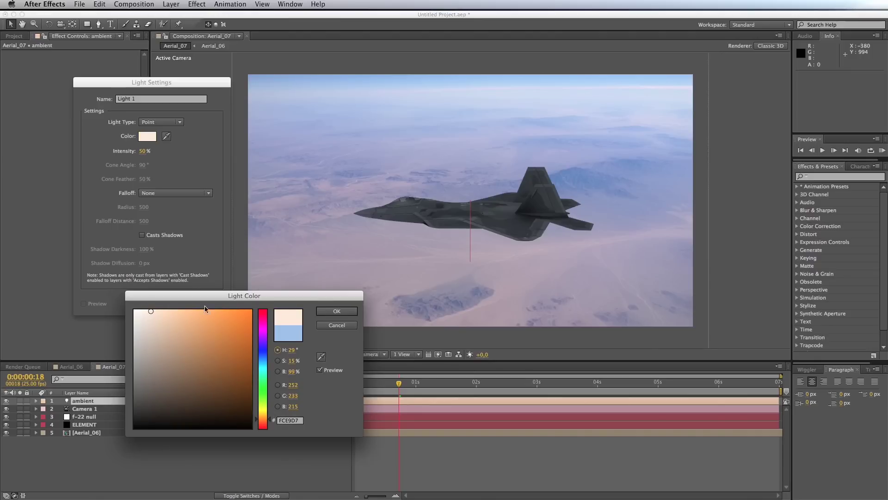
{"action": "left_click", "coordinate": [337, 311]}
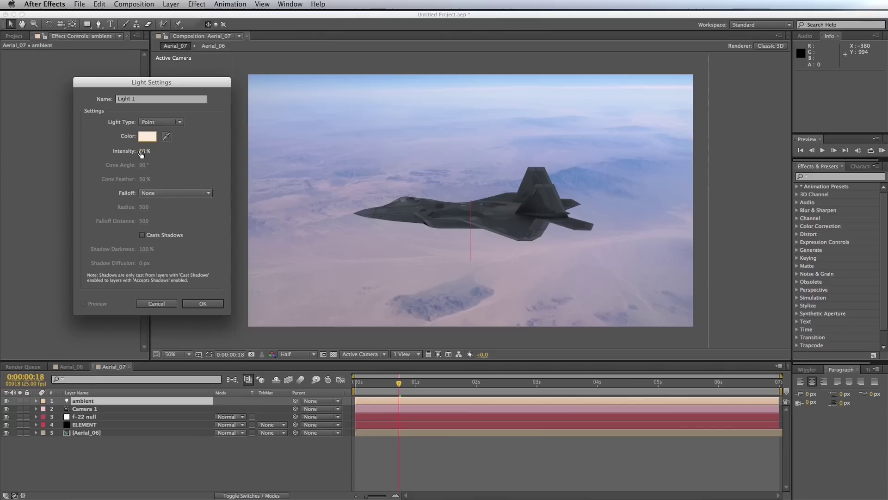
Set the new point light's intensity to 500% and create the light
{"action": "left_click_drag", "start_coordinate": [142, 154], "coordinate": [142, 153]}
{"action": "left_click", "coordinate": [144, 152]}
{"action": "key", "text": "Return"}
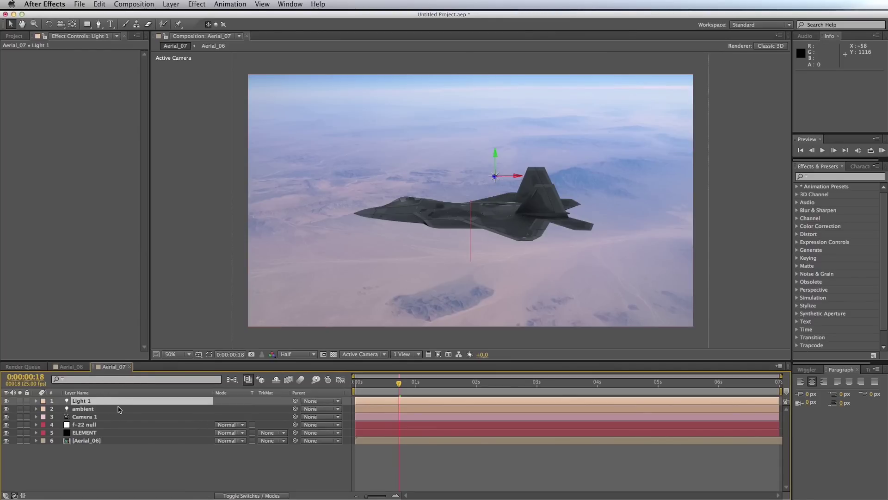
Raise Light 1 above the jet to Y 117 and bring it closer to the camera at Z -1229.7
{"action": "key", "text": "p"}
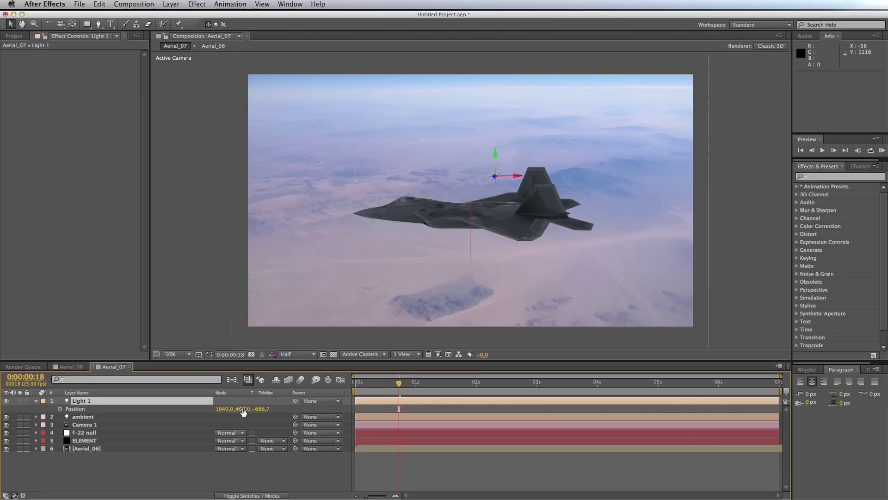
{"action": "left_click_drag", "start_coordinate": [242, 409], "coordinate": [80, 410]}
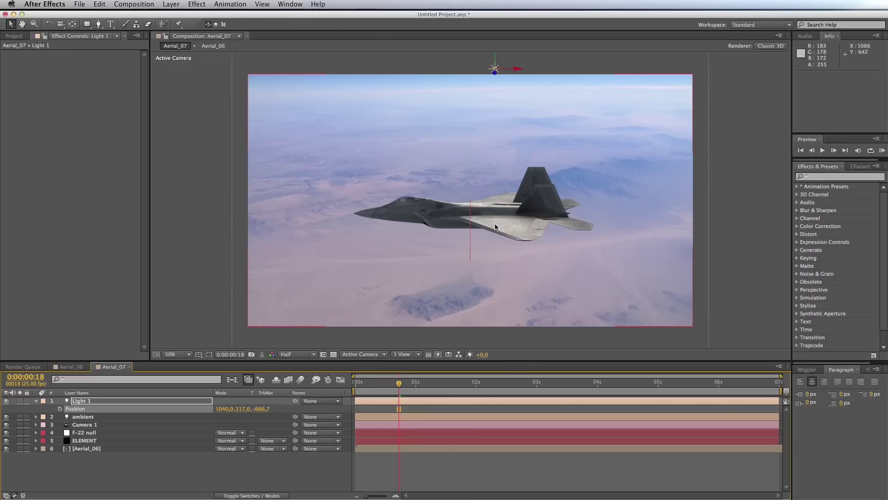
{"action": "left_click_drag", "start_coordinate": [265, 409], "coordinate": [74, 415]}
{"action": "left_click_drag", "start_coordinate": [266, 409], "coordinate": [214, 414]}
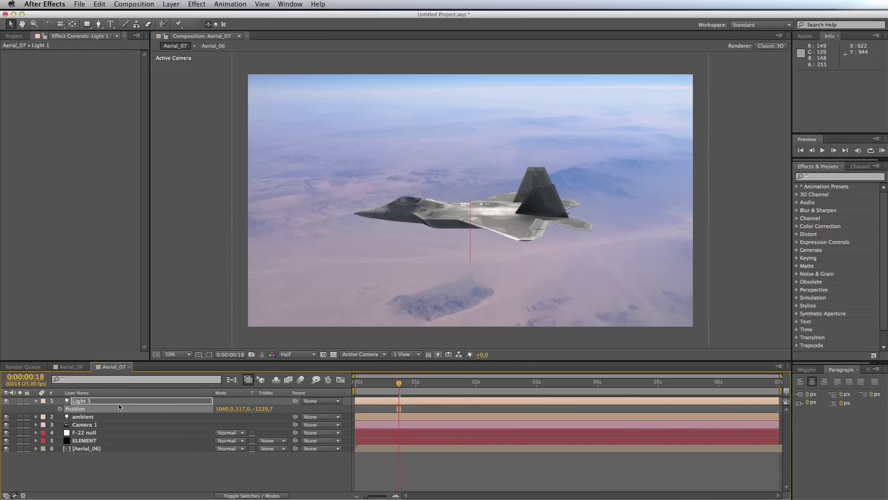
Adjust the intensity of Light 1 in its light settings
{"action": "double_click", "coordinate": [85, 402]}
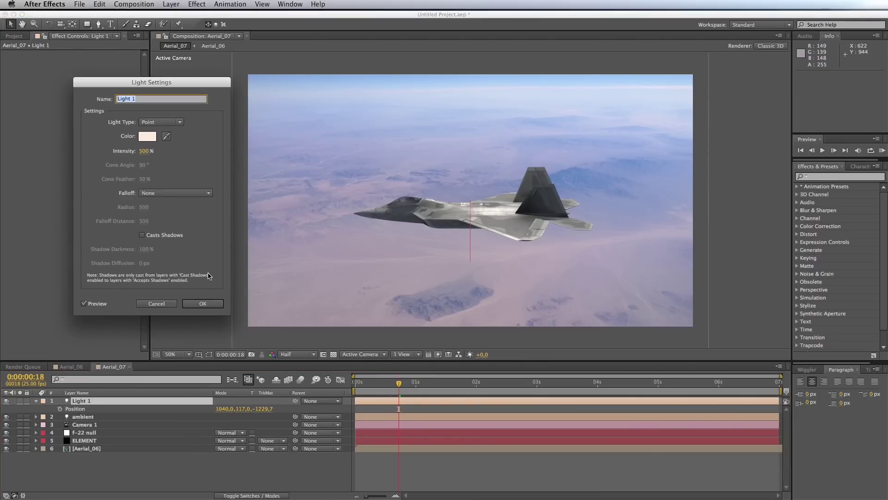
{"action": "left_click", "coordinate": [148, 152]}
{"action": "type", "text": "5"}
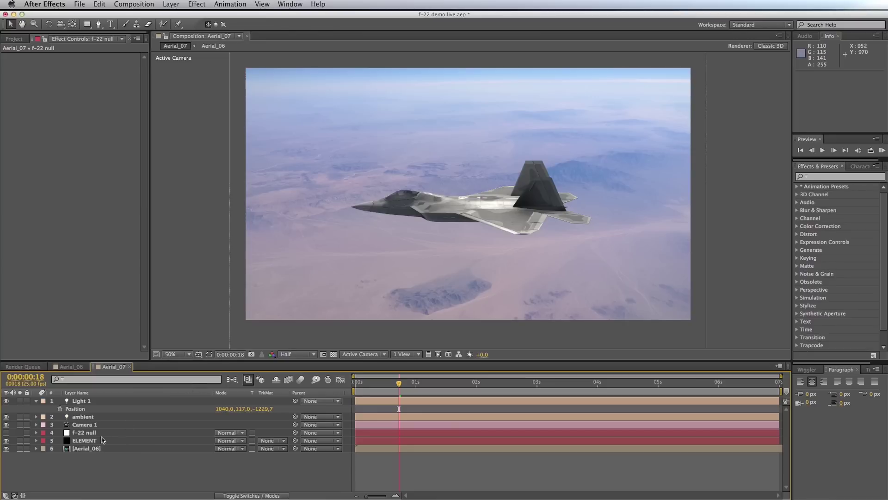
Apply a Photo Filter to the Aerial_06 background layer and choose the Green filter
{"action": "left_click", "coordinate": [84, 449]}
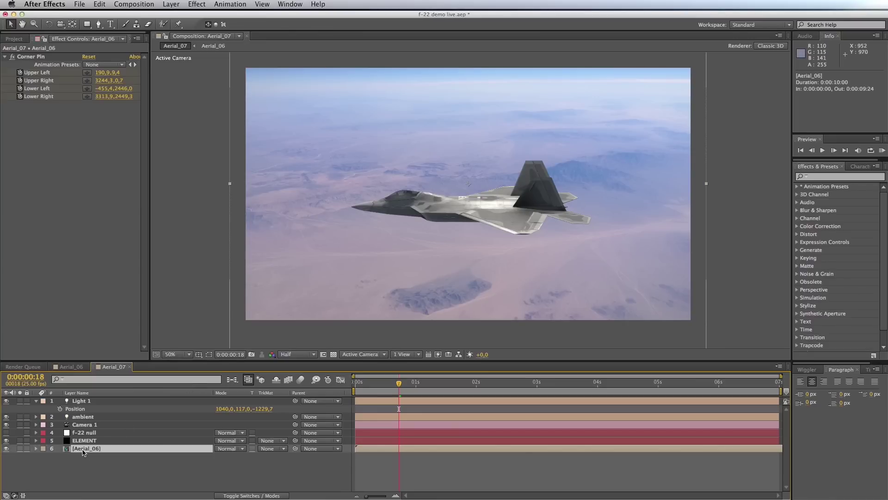
{"action": "left_click", "coordinate": [197, 5]}
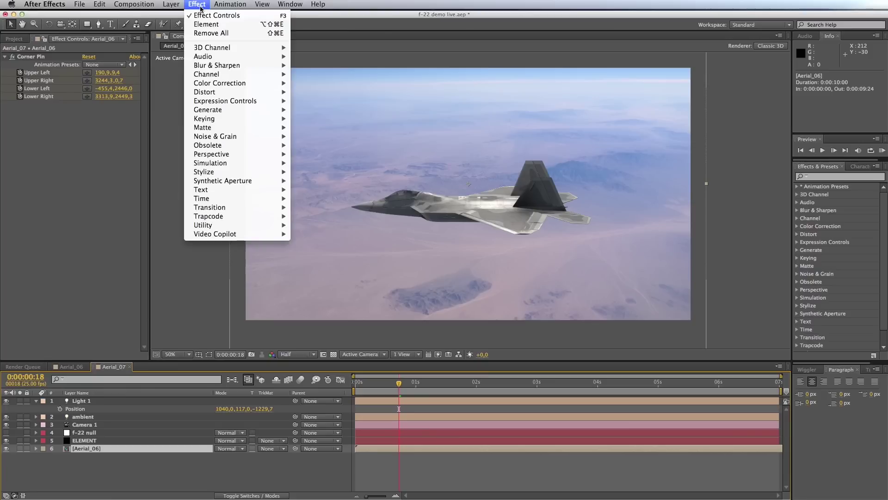
{"action": "mouse_move", "coordinate": [256, 84]}
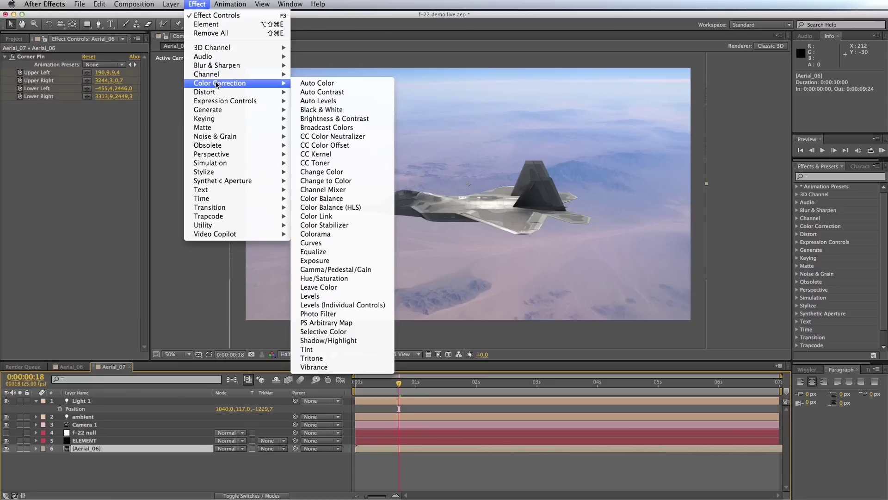
{"action": "left_click", "coordinate": [352, 313]}
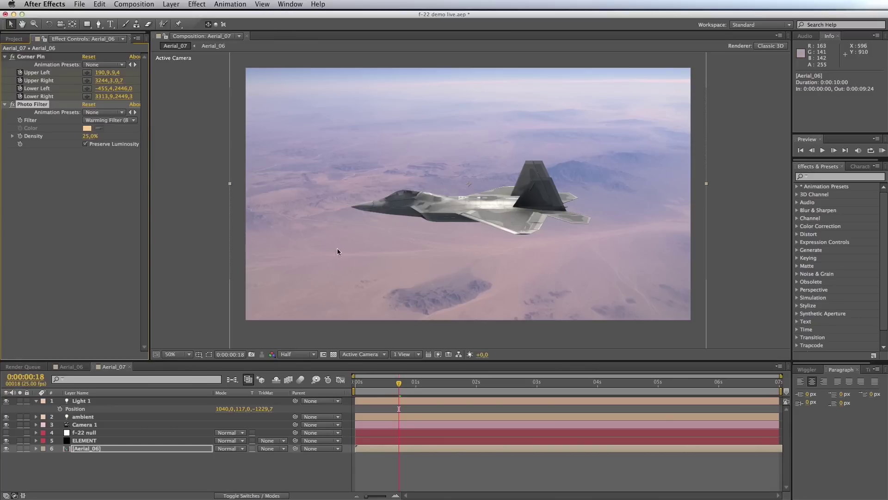
{"action": "left_click", "coordinate": [128, 121]}
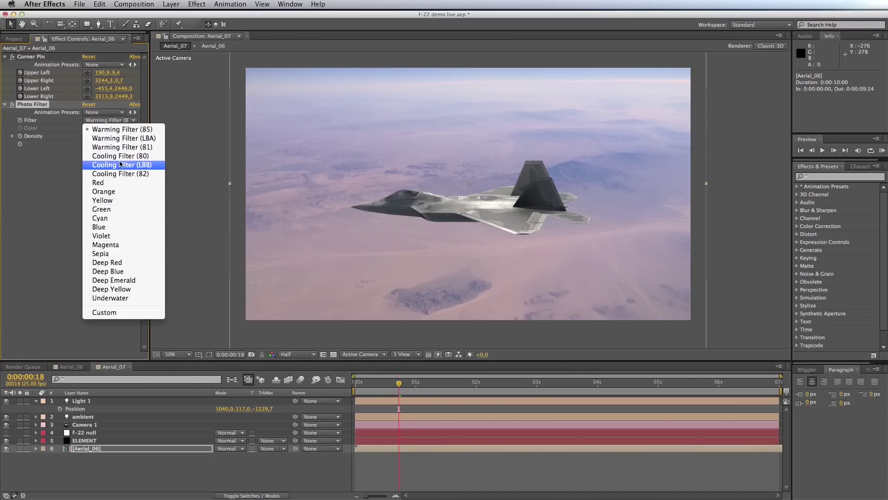
{"action": "left_click", "coordinate": [106, 211]}
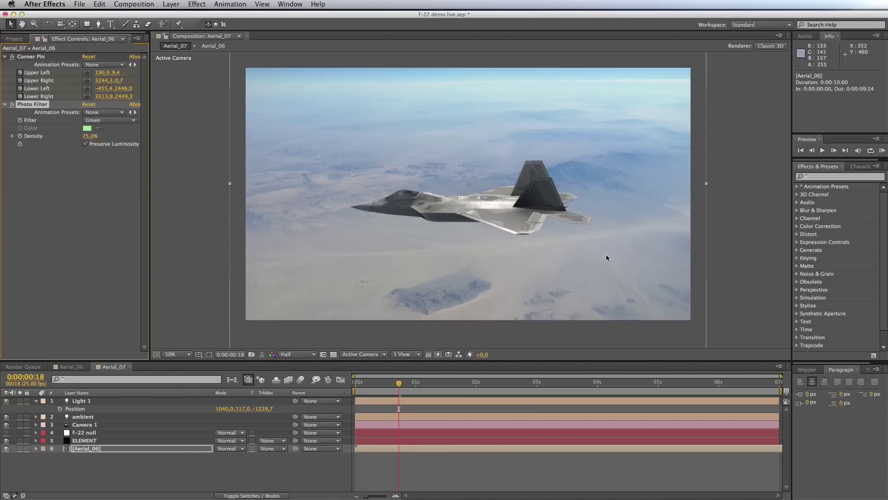
Set the background's Photo Filter density to 20% and deselect the layer
{"action": "left_click", "coordinate": [89, 136]}
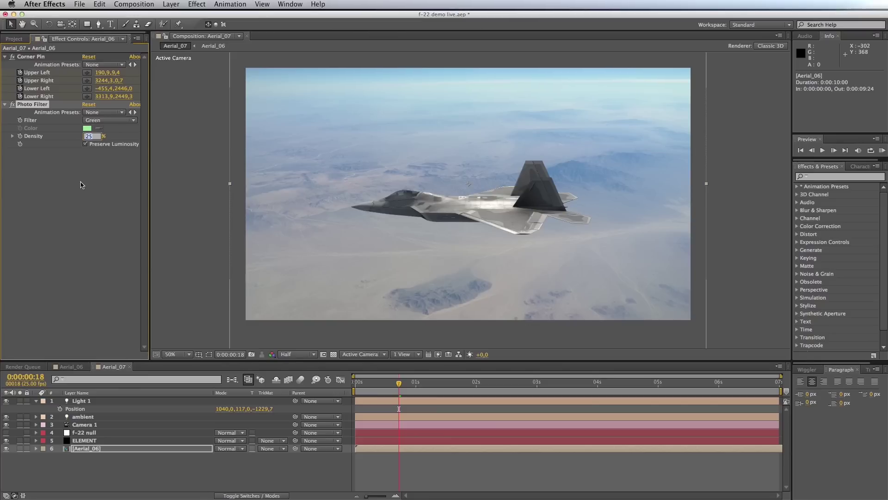
{"action": "type", "text": "20"}
{"action": "key", "text": "Return"}
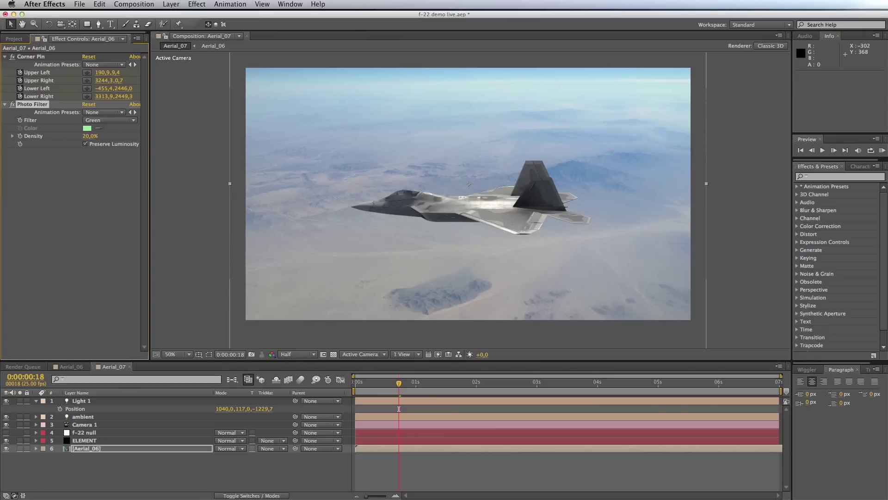
{"action": "left_click", "coordinate": [127, 475]}
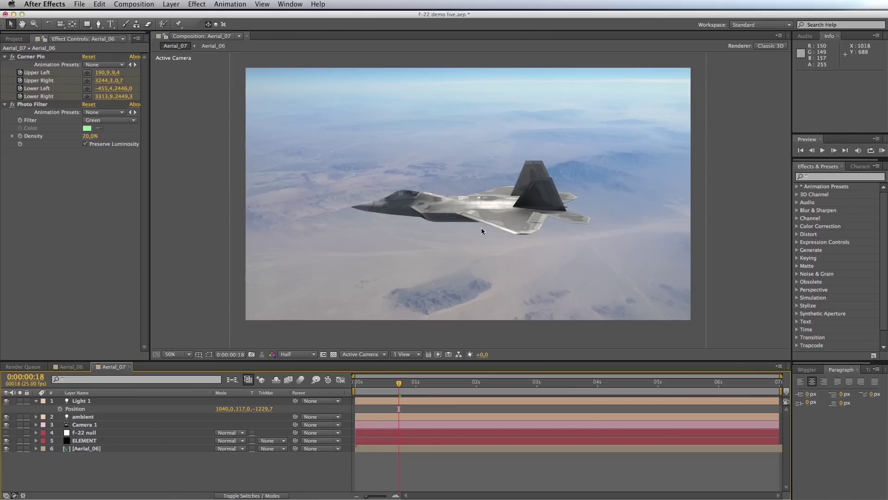
Apply a Photo Filter to the ELEMENT layer and choose Cooling Filter (82)
{"action": "left_click", "coordinate": [93, 441]}
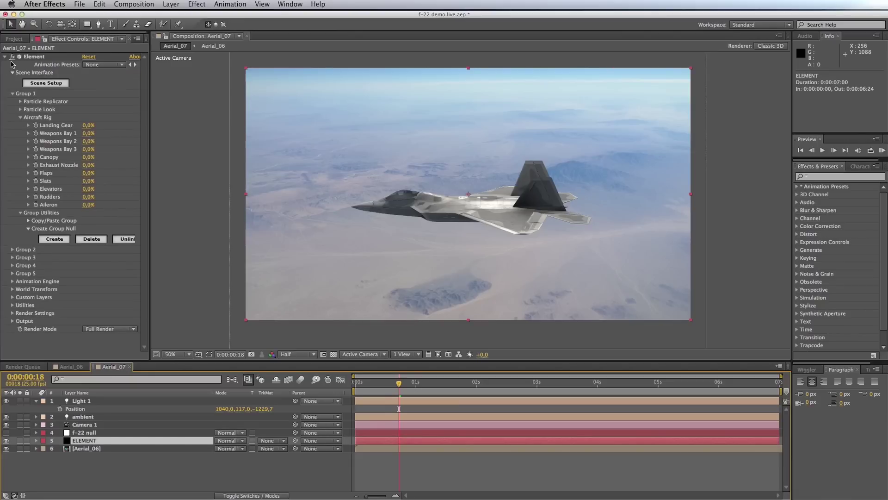
{"action": "left_click", "coordinate": [197, 7]}
{"action": "mouse_move", "coordinate": [230, 84]}
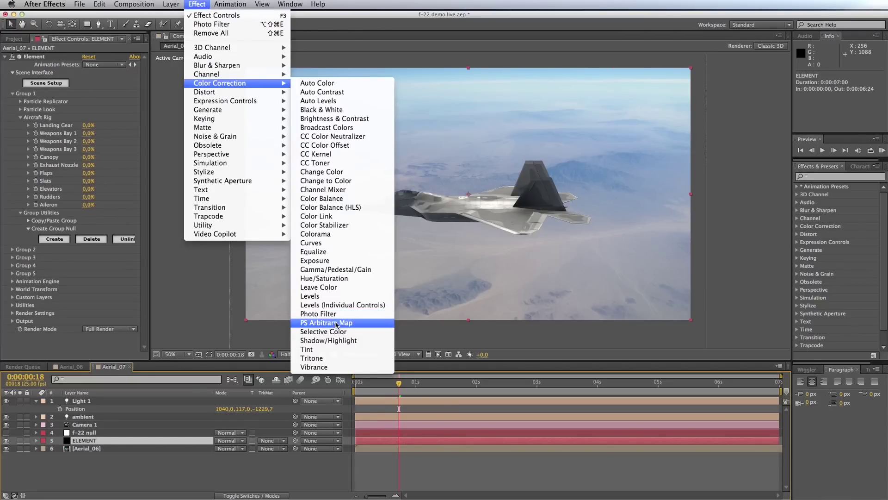
{"action": "left_click", "coordinate": [324, 314]}
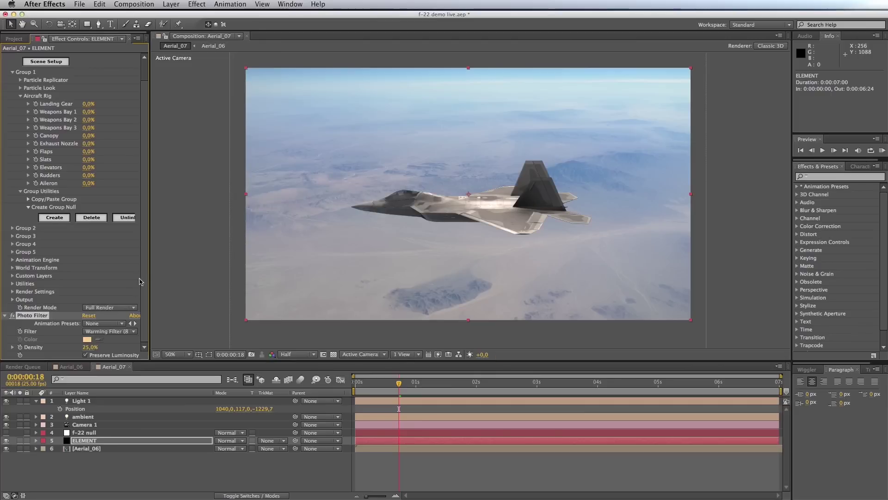
{"action": "left_click", "coordinate": [133, 332]}
{"action": "left_click", "coordinate": [133, 333]}
{"action": "left_click", "coordinate": [131, 333]}
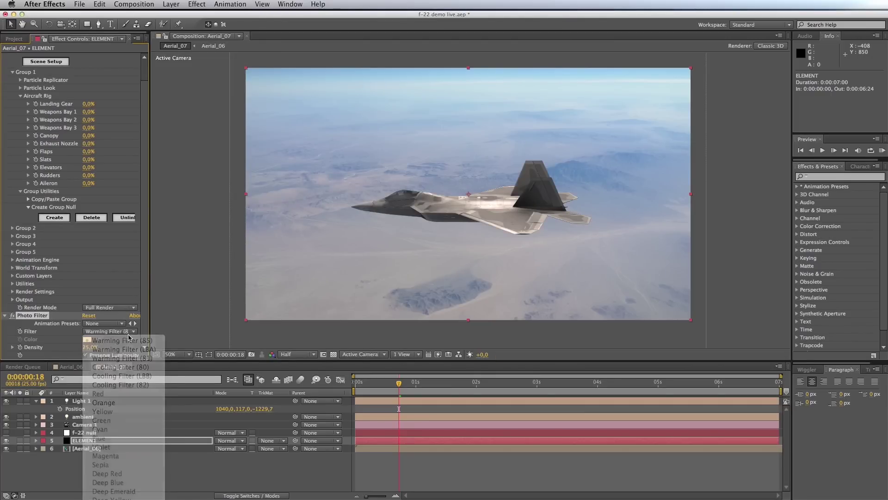
{"action": "left_click", "coordinate": [129, 332]}
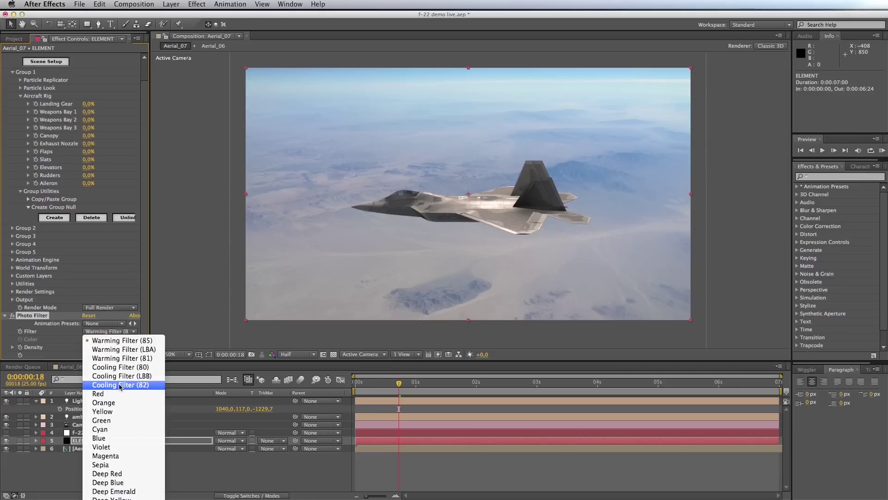
{"action": "left_click", "coordinate": [120, 385]}
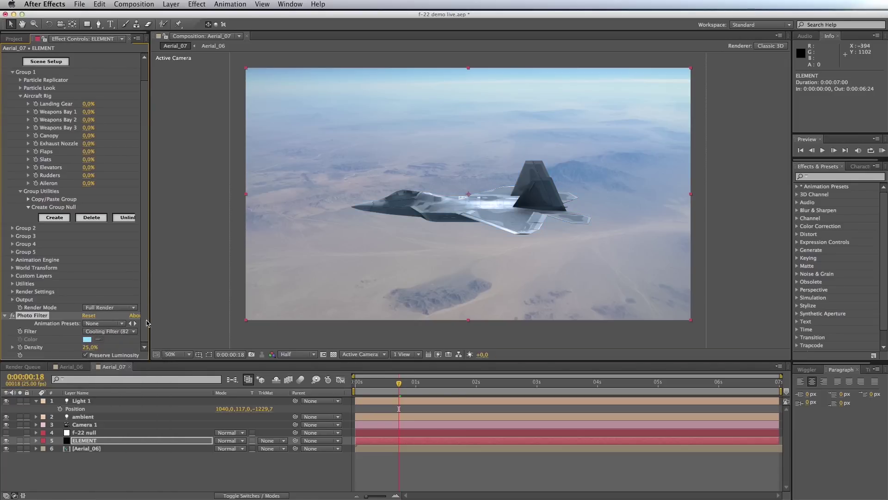
Set the jet's Photo Filter density to 5%, deselect the layer and save the project
{"action": "mouse_move", "coordinate": [96, 350]}
{"action": "left_mouse_down"}
{"action": "mouse_move", "coordinate": [85, 352]}
{"action": "mouse_move", "coordinate": [94, 349]}
{"action": "left_mouse_up"}
{"action": "left_click", "coordinate": [90, 347]}
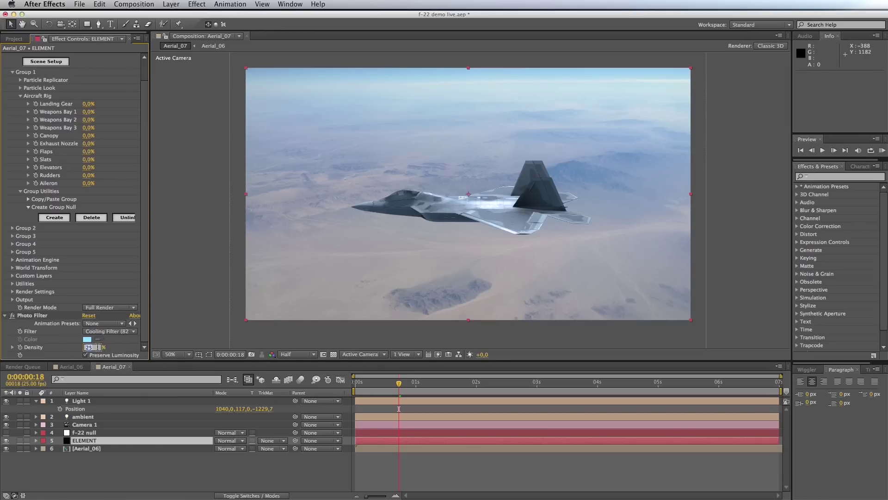
{"action": "type", "text": "5"}
{"action": "key", "text": "Return"}
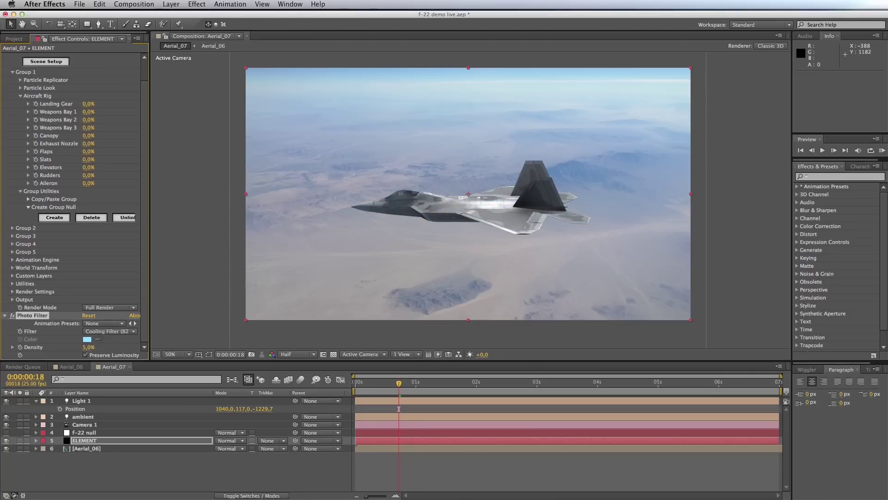
{"action": "left_click", "coordinate": [141, 470]}
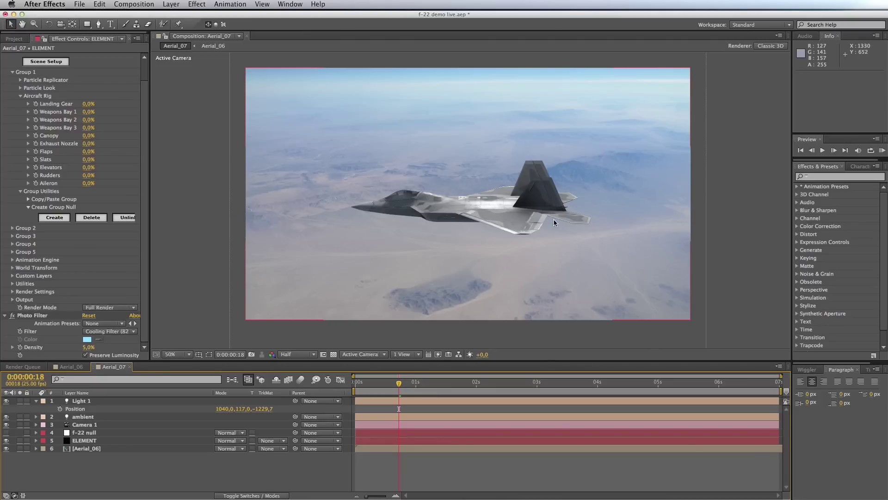
{"action": "key", "text": "super+s"}
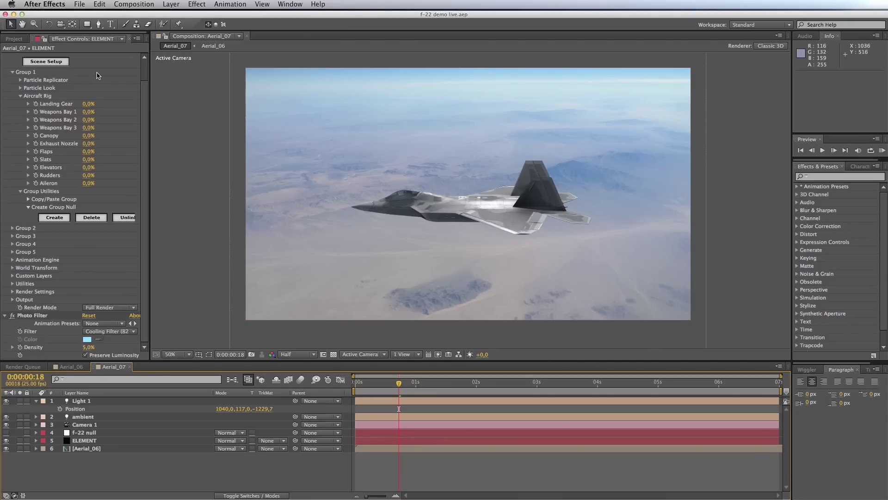
Add a Levels effect to the ELEMENT layer with Input Black at 3 and Gamma at 0.90
{"action": "scroll", "coordinate": [5, 57], "scroll_direction": "up", "scroll_amount": 2}
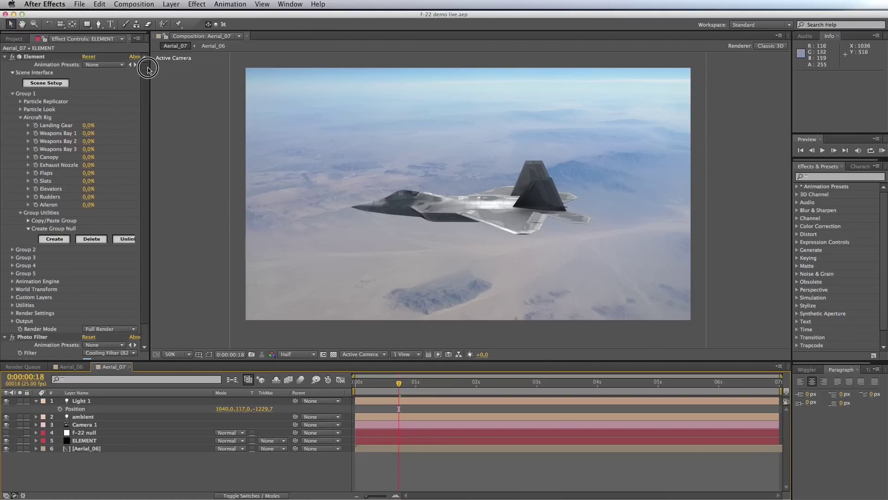
{"action": "left_click", "coordinate": [4, 57]}
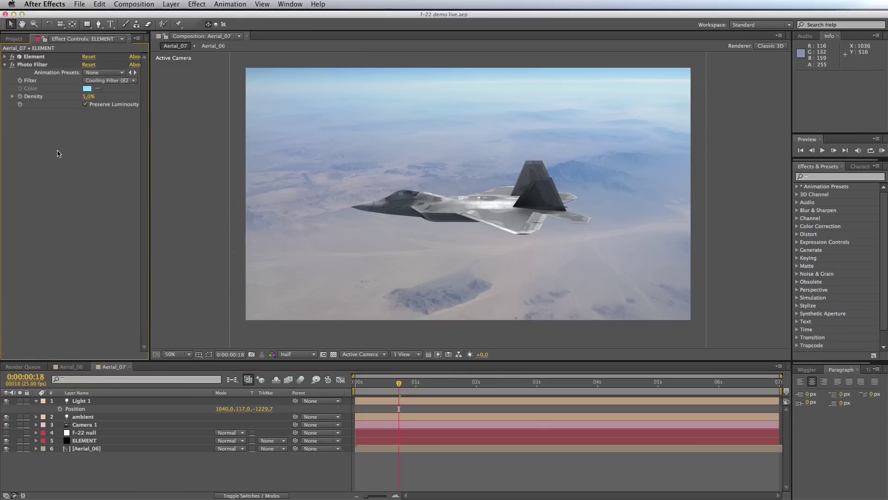
{"action": "left_click", "coordinate": [101, 440]}
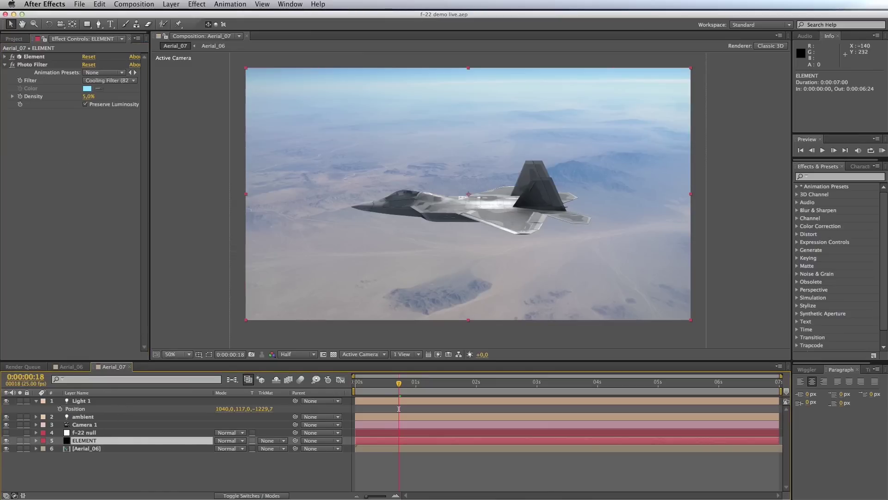
{"action": "left_click", "coordinate": [197, 4]}
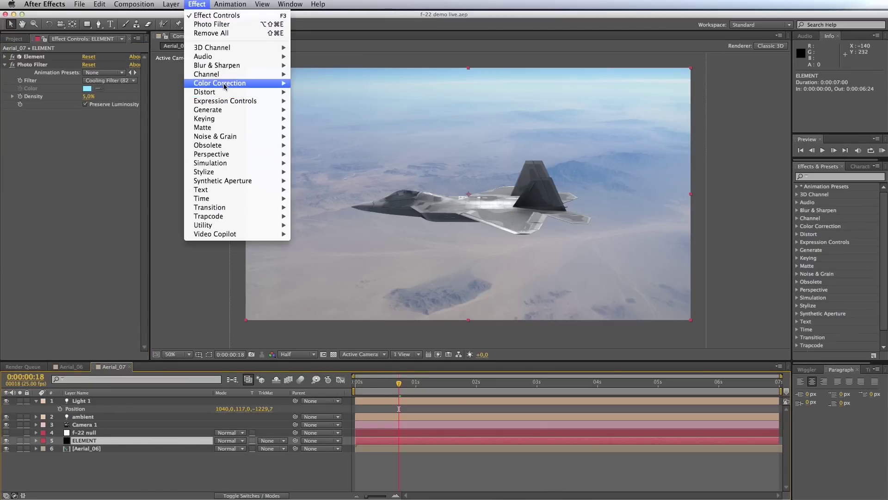
{"action": "mouse_move", "coordinate": [224, 86]}
{"action": "left_click", "coordinate": [335, 298]}
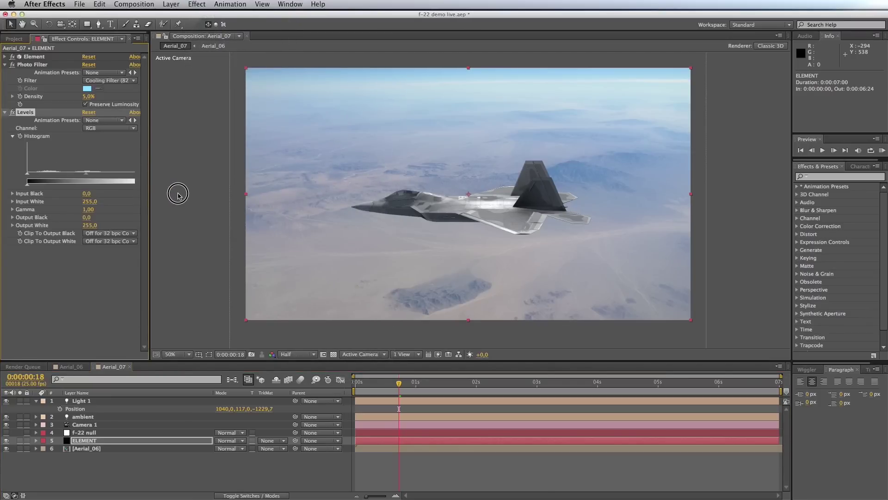
{"action": "left_click_drag", "start_coordinate": [149, 194], "coordinate": [190, 193]}
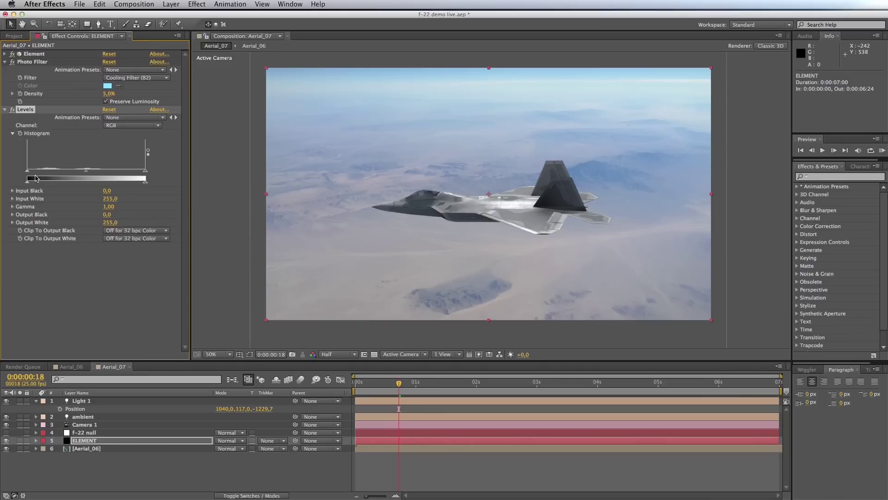
{"action": "left_click_drag", "start_coordinate": [27, 175], "coordinate": [29, 173]}
{"action": "left_click_drag", "start_coordinate": [88, 174], "coordinate": [90, 174]}
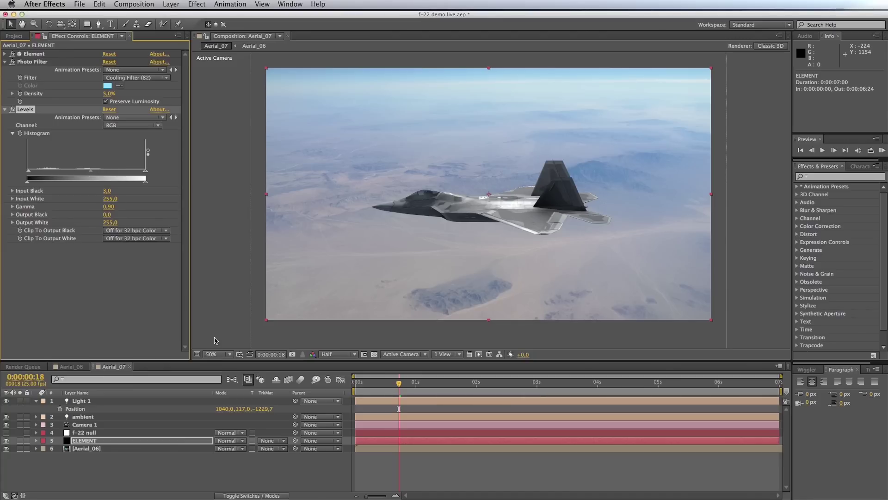
Check the reference photo of the F-22s in formation in Firefox, and return to After Effects
{"action": "key", "text": "super+Tab"}
{"action": "key", "text": "super+Tab"}
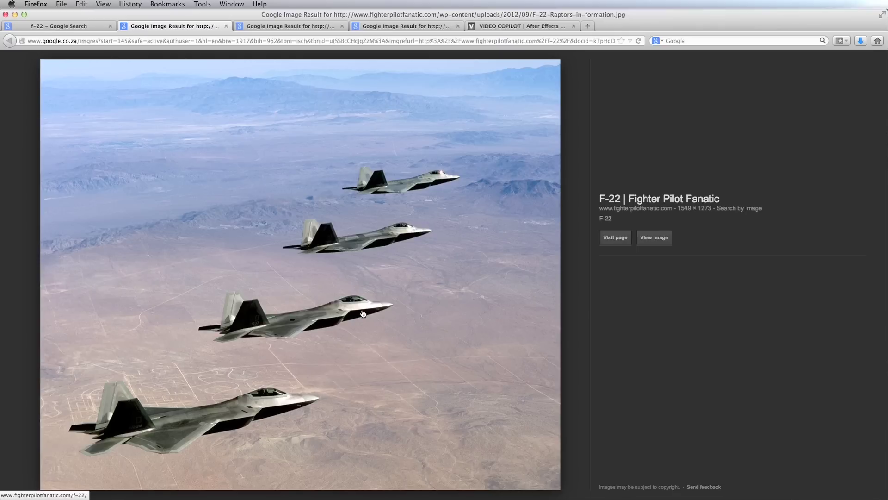
{"action": "key", "text": "super+Tab"}
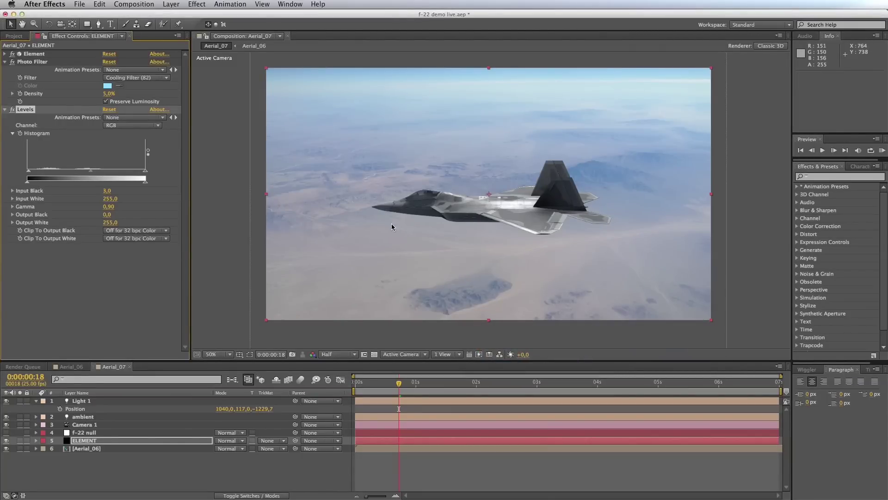
Create an adjustment layer at the top of the Aerial_07 layer stack, above Light 1
{"action": "left_click", "coordinate": [171, 463]}
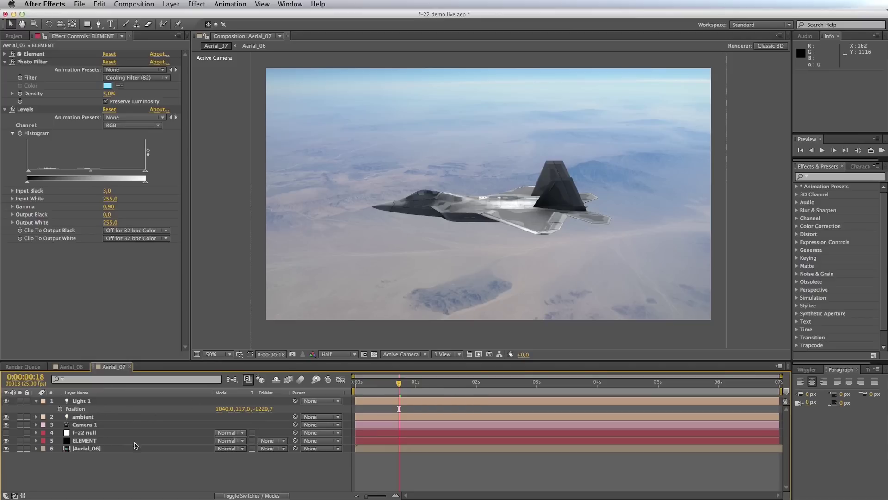
{"action": "left_click", "coordinate": [84, 401]}
{"action": "left_click", "coordinate": [168, 4]}
{"action": "mouse_move", "coordinate": [175, 17]}
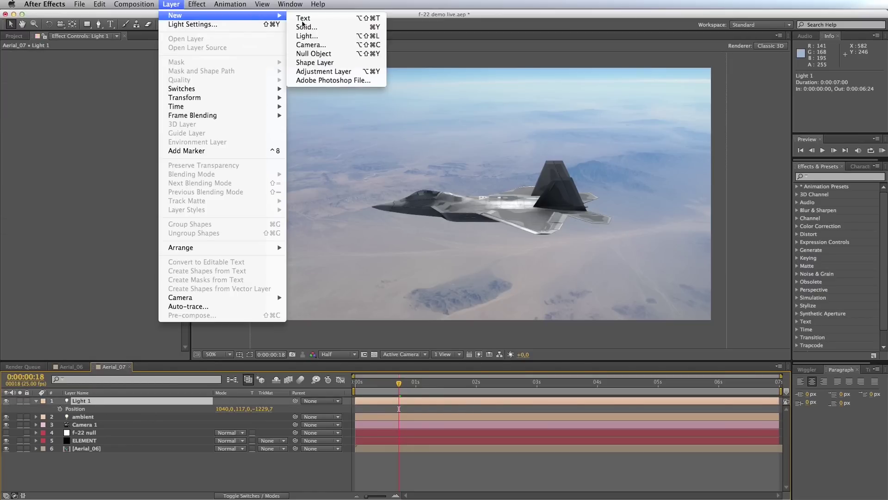
{"action": "left_click", "coordinate": [324, 71]}
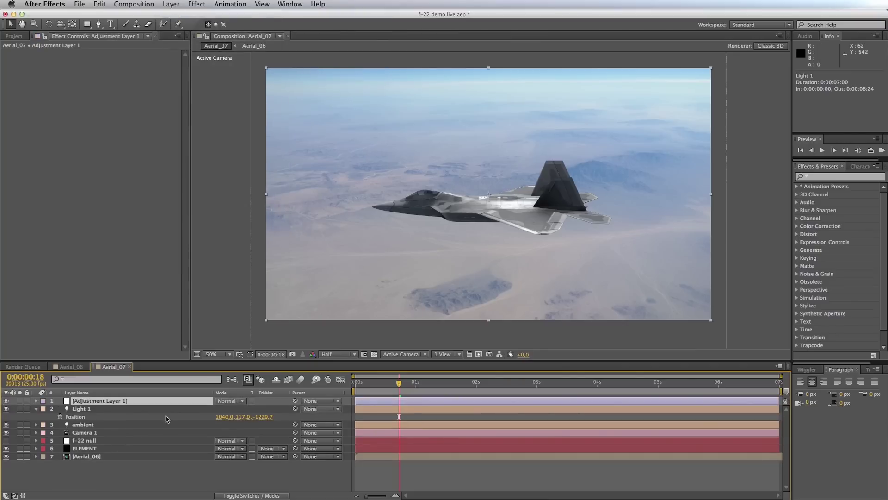
Add a Levels effect to the adjustment layer with Input White at 232 and Gamma at 0.82
{"action": "left_click", "coordinate": [194, 4]}
{"action": "left_click", "coordinate": [194, 4]}
{"action": "mouse_move", "coordinate": [219, 83]}
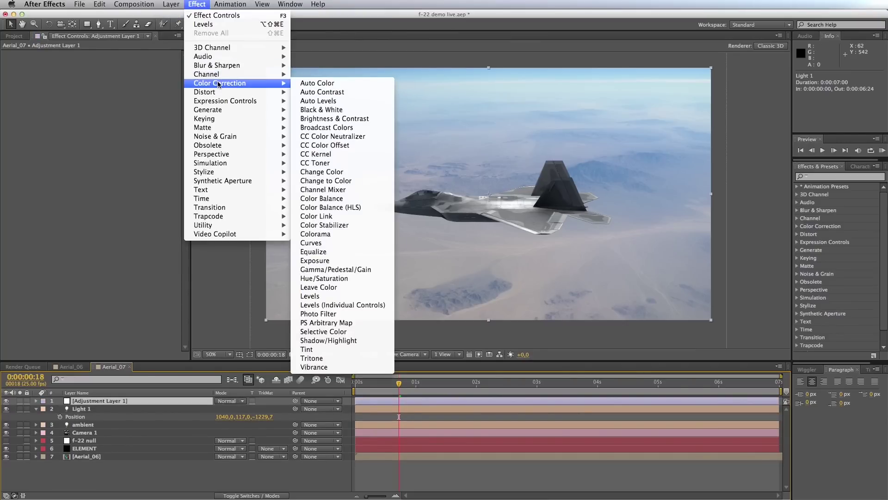
{"action": "left_click", "coordinate": [326, 296]}
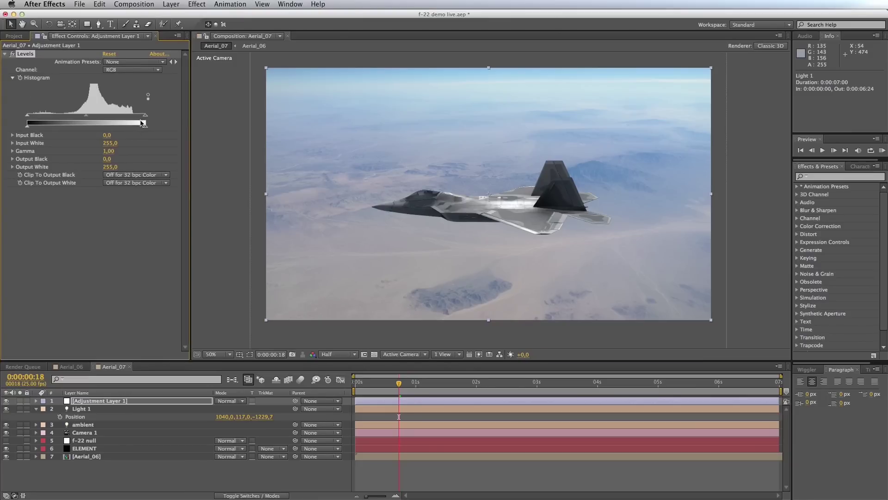
{"action": "left_click_drag", "start_coordinate": [146, 118], "coordinate": [89, 118]}
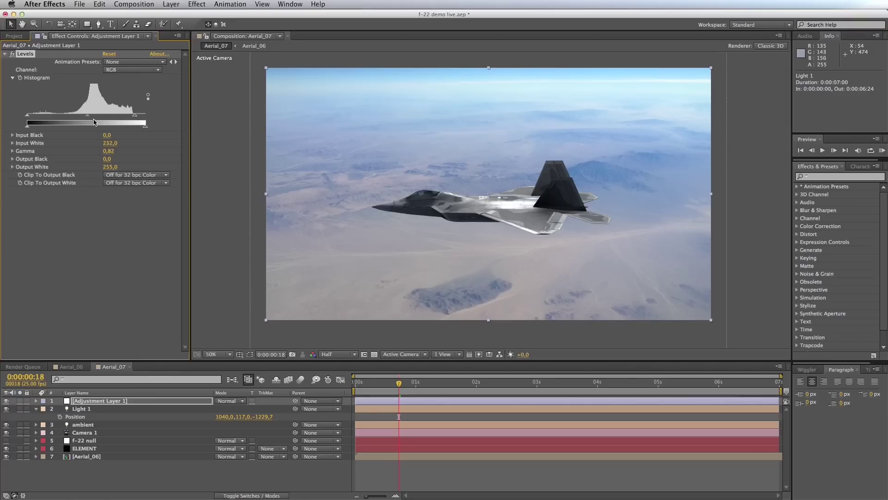
Add Hue/Saturation to the adjustment layer, set Master Saturation to 20 and collapse the effect
{"action": "left_click", "coordinate": [197, 4]}
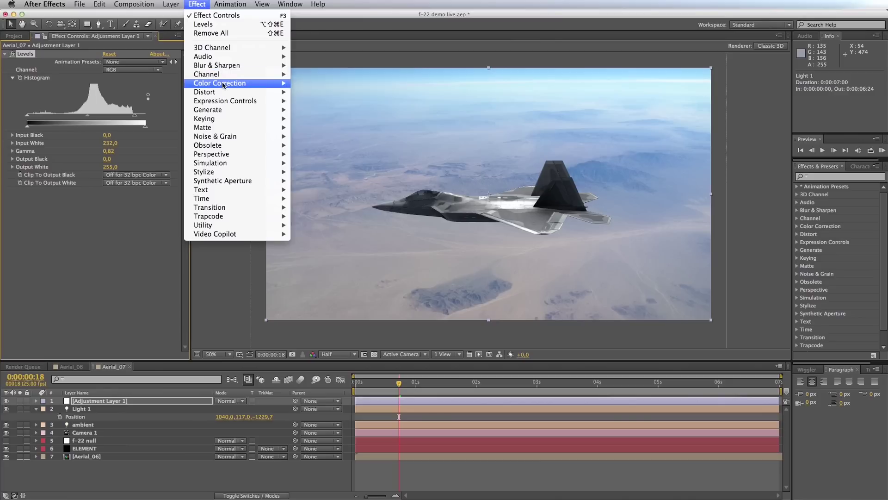
{"action": "mouse_move", "coordinate": [224, 84]}
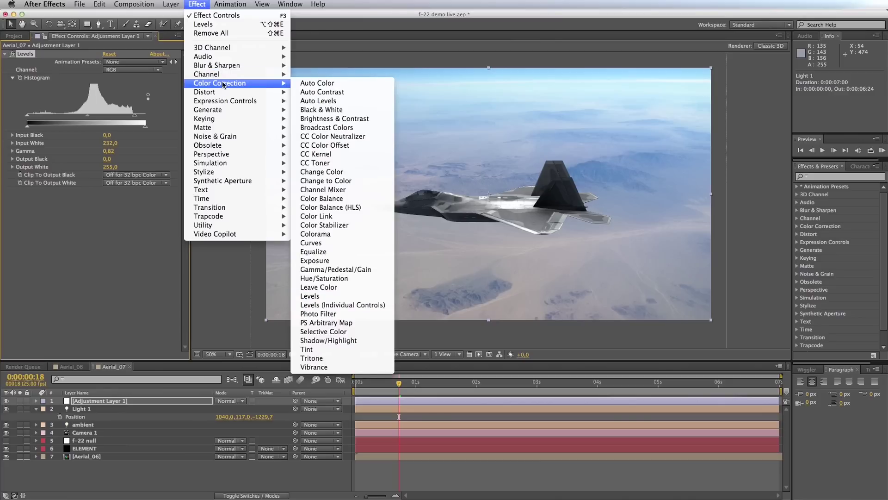
{"action": "left_click", "coordinate": [338, 277]}
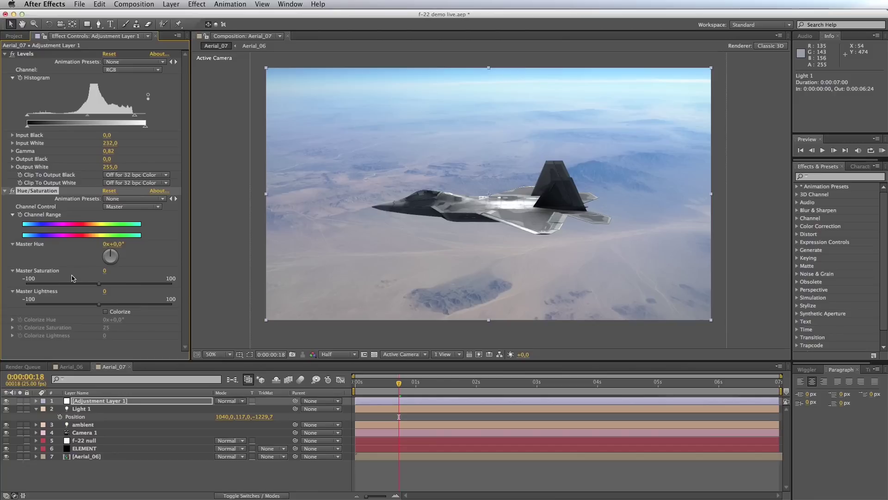
{"action": "left_click_drag", "start_coordinate": [99, 283], "coordinate": [111, 286]}
{"action": "left_click", "coordinate": [108, 270]}
{"action": "key", "text": "Return"}
{"action": "left_click", "coordinate": [5, 192]}
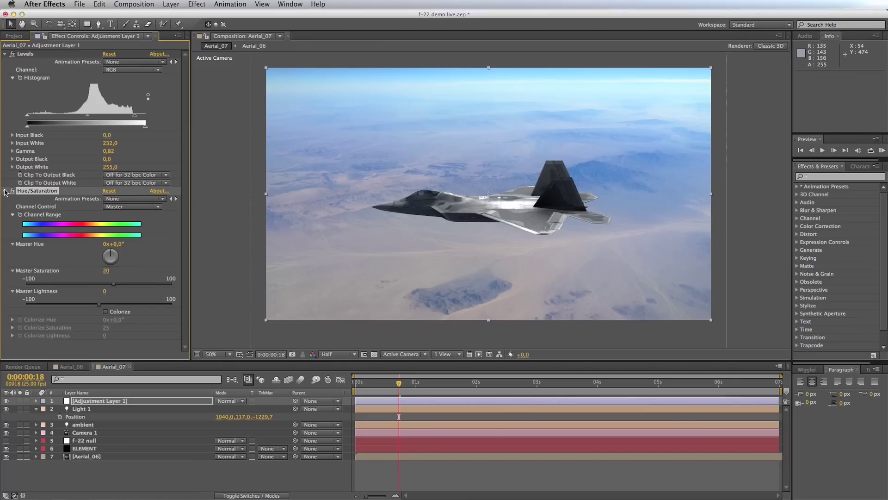
Add a Color Balance effect to the adjustment layer and set Hilight Red Balance to 10
{"action": "left_click", "coordinate": [197, 4]}
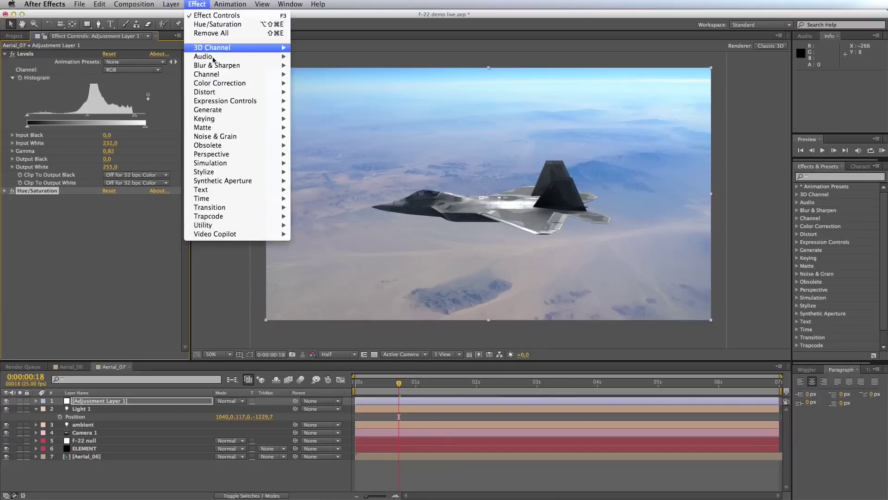
{"action": "mouse_move", "coordinate": [216, 84]}
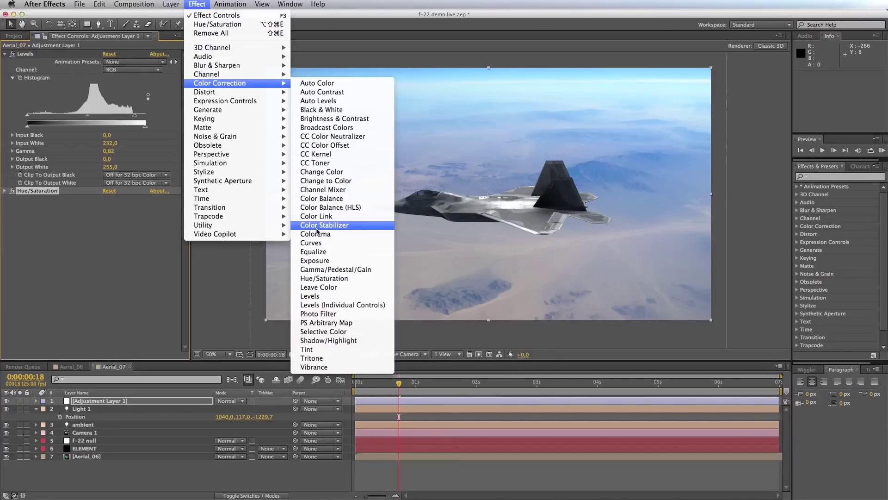
{"action": "left_click", "coordinate": [322, 199]}
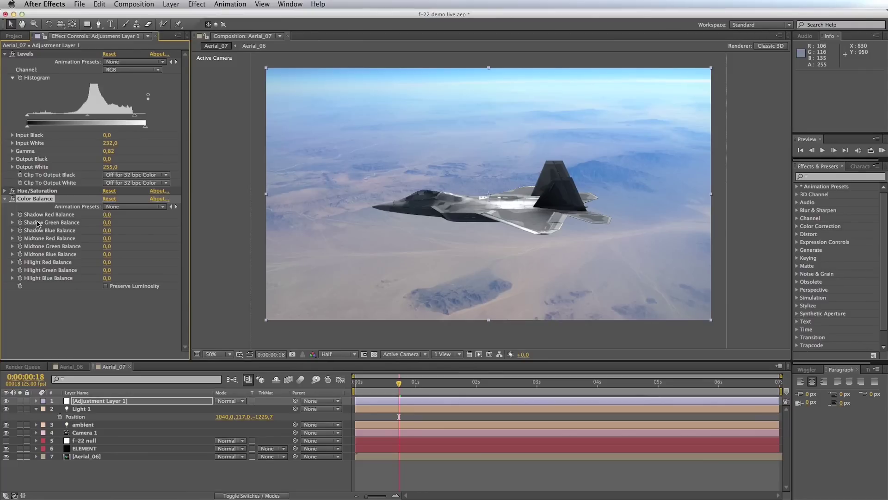
{"action": "left_click", "coordinate": [106, 262]}
{"action": "left_click_drag", "start_coordinate": [107, 262], "coordinate": [114, 264]}
{"action": "left_click", "coordinate": [111, 262]}
{"action": "key", "text": "Return"}
Try a Shadow Green Balance of 5 in Color Balance, and raise it to 10
{"action": "left_click", "coordinate": [111, 223]}
{"action": "type", "text": "5"}
{"action": "key", "text": "Return"}
{"action": "left_click", "coordinate": [108, 223]}
{"action": "type", "text": "10"}
{"action": "key", "text": "Return"}
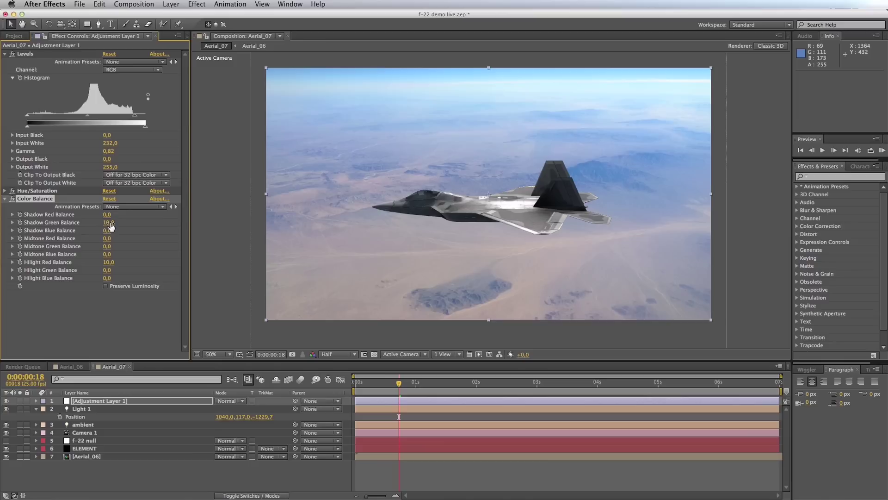